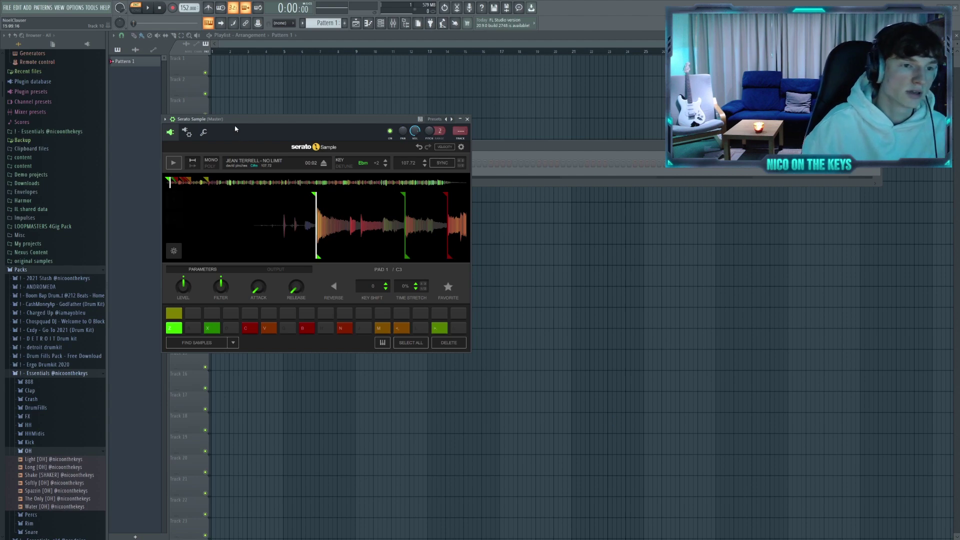
# Rearrange the Serato Sample and channel rack windows, then play back the chopped sample.
pyautogui.moveTo(234, 120); pyautogui.dragTo(260, 207)
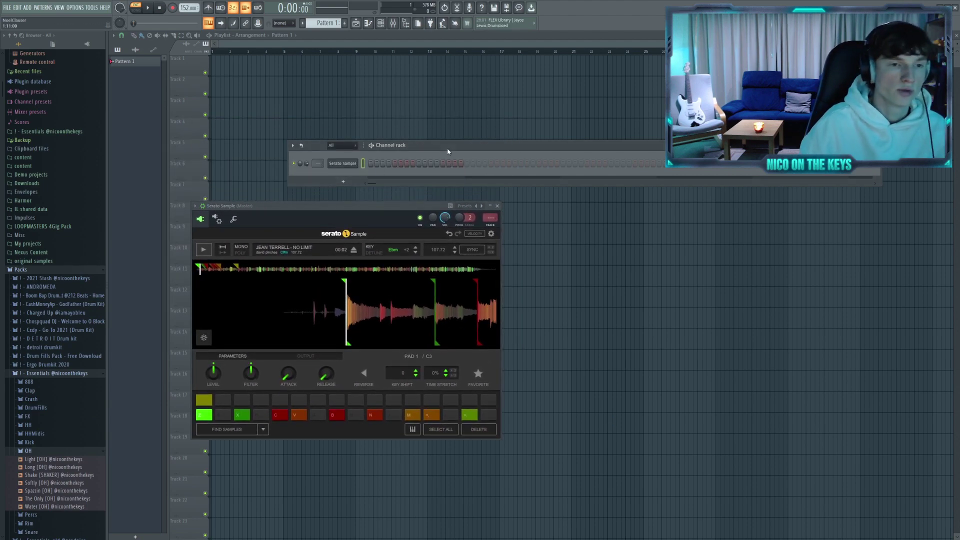
pyautogui.moveTo(448, 146); pyautogui.dragTo(431, 135)
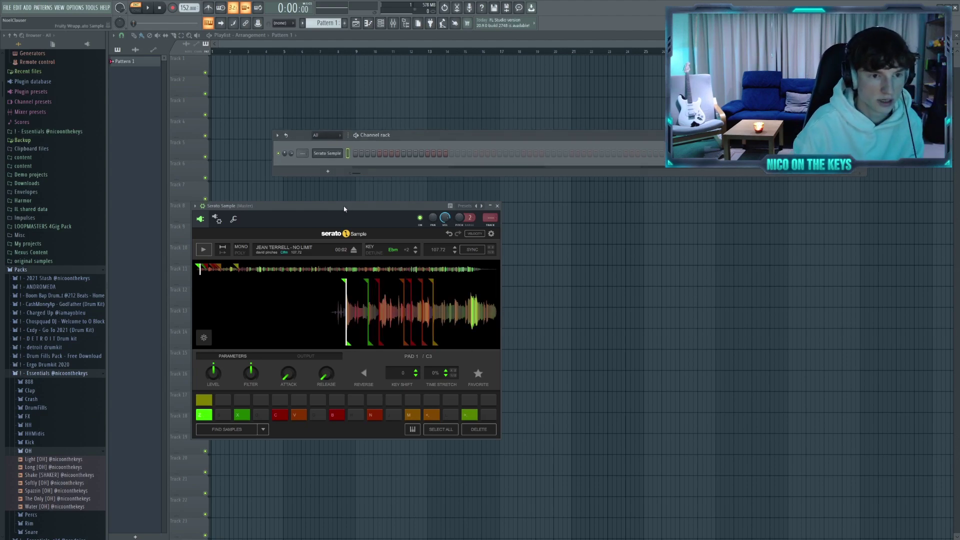
pyautogui.moveTo(351, 204); pyautogui.dragTo(357, 183)
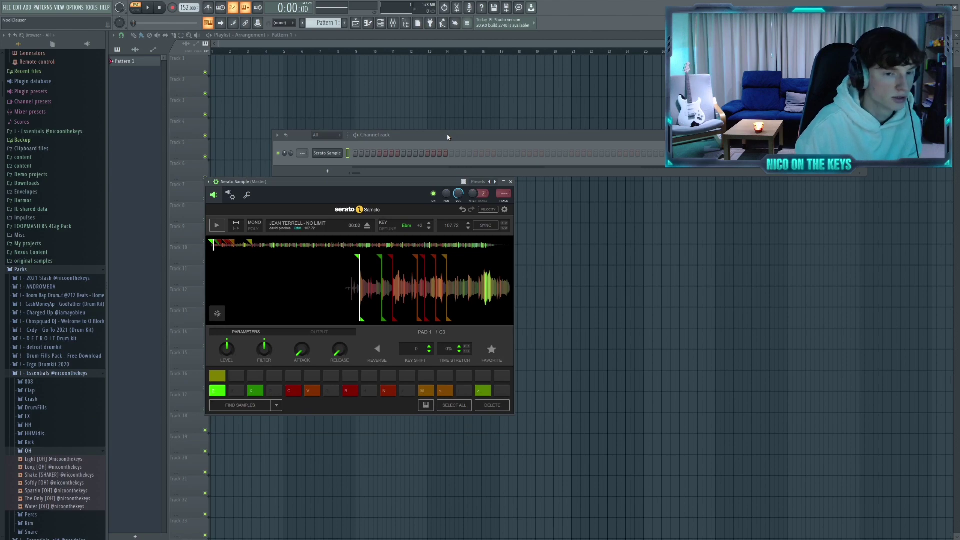
pyautogui.press('space')
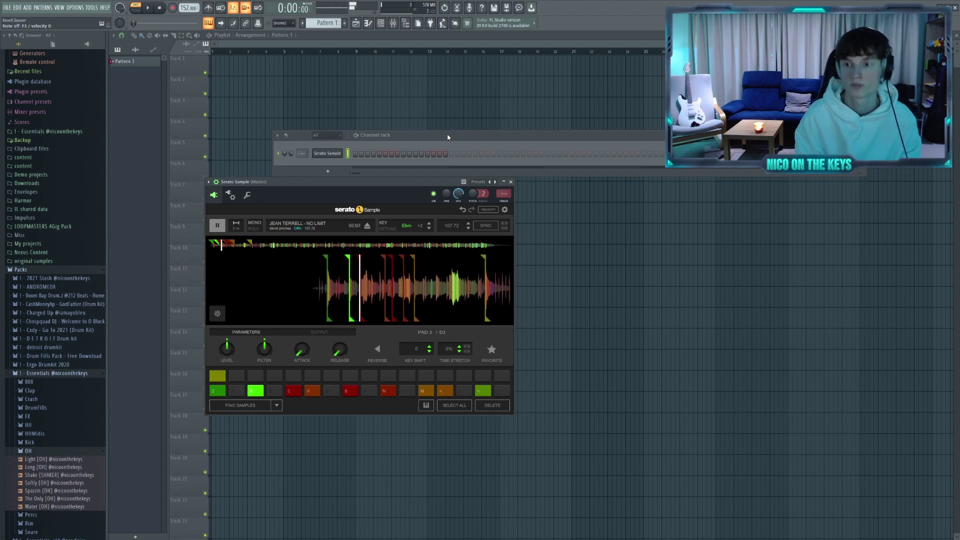
# Open the Serato Sample piano roll with F7 and start recording the chops into it.
pyautogui.press('F7')
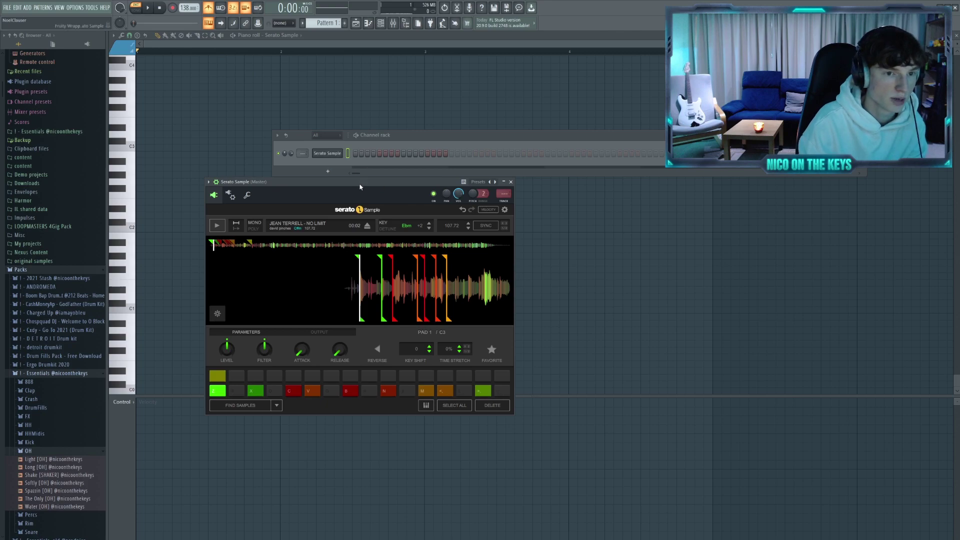
pyautogui.moveTo(352, 182); pyautogui.dragTo(351, 186)
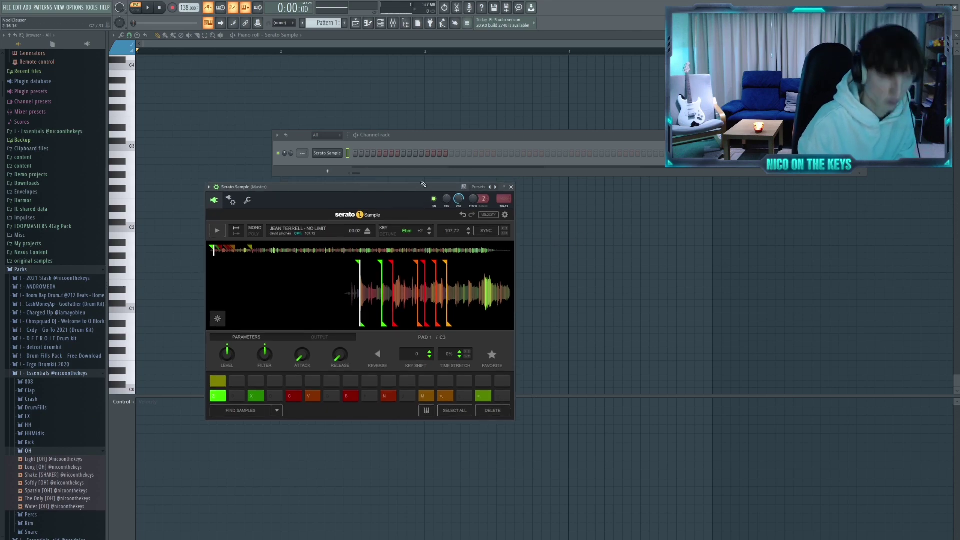
pyautogui.click(151, 12)
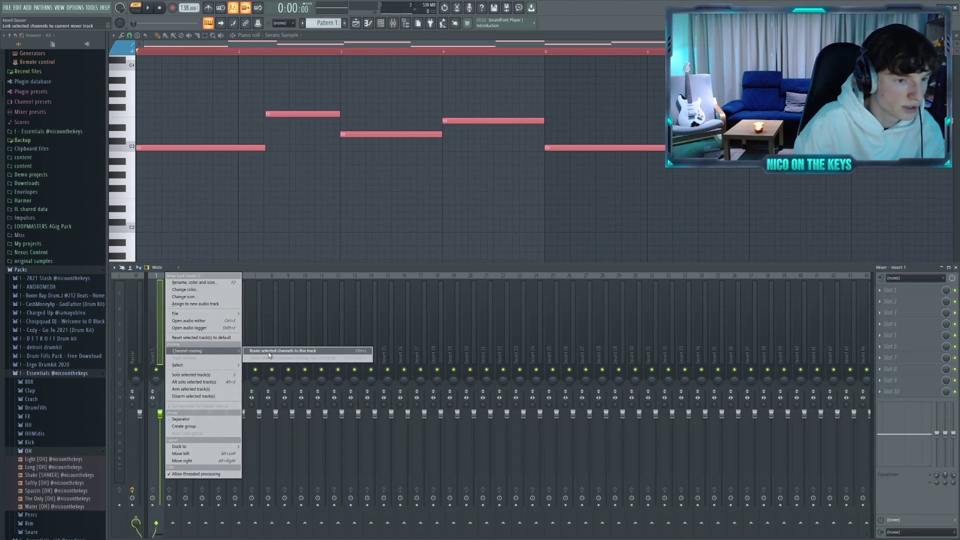
# Route the Serato Sample channel to its own mixer track and start rendering that track to audio.
pyautogui.click(315, 352)
pyautogui.hotkey('ctrl', 'alt', 'r')
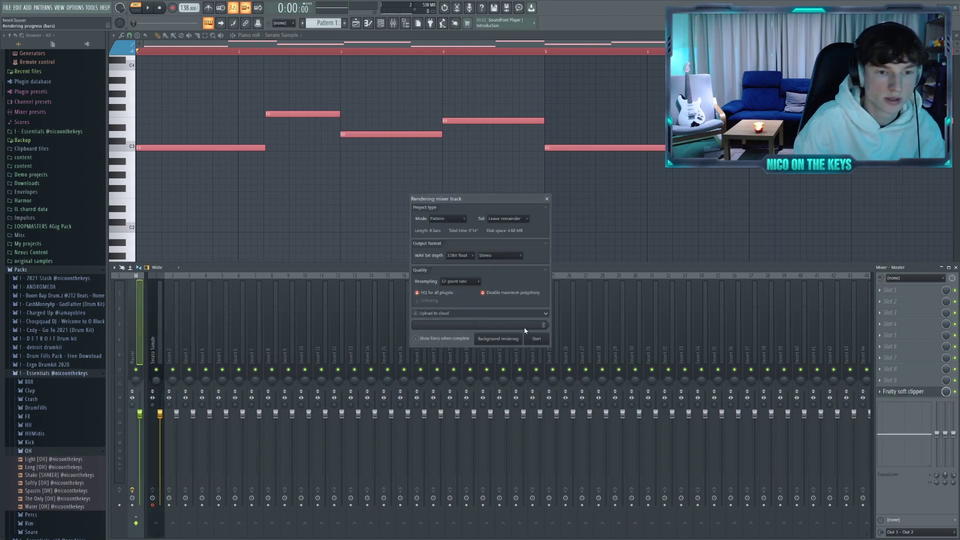
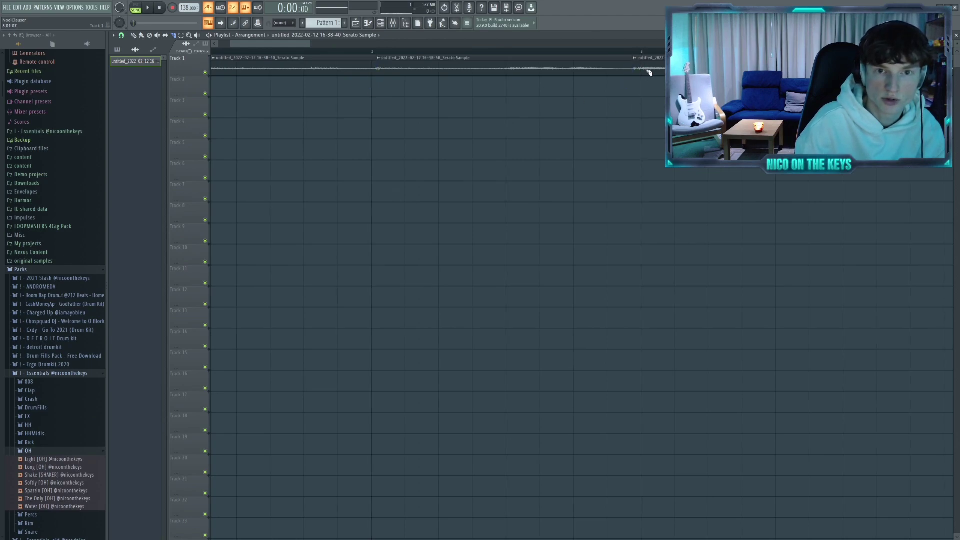
# Set the tempo to 150, then nudge it to 152 BPM, restretching the vocal each time.
pyautogui.press('F9')
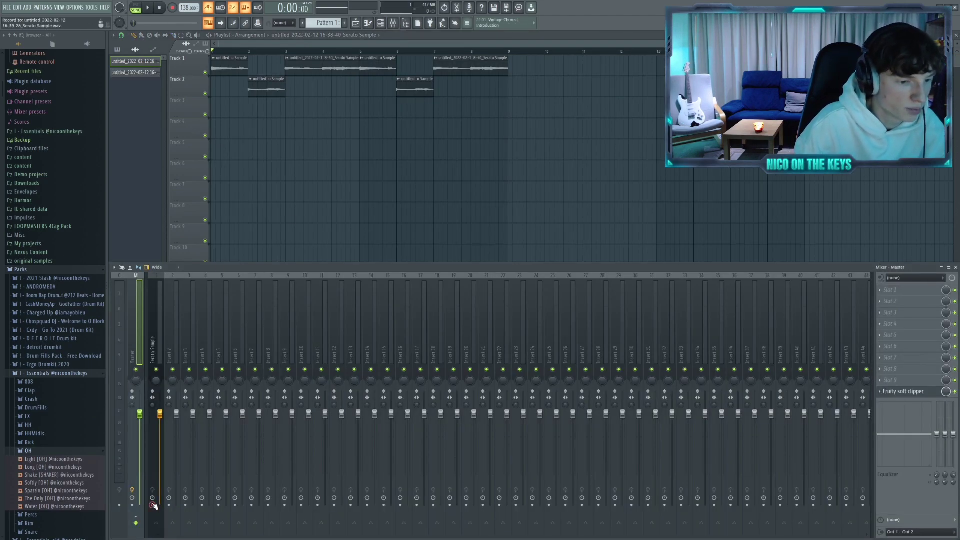
pyautogui.press('F9')
pyautogui.rightClick(186, 10)
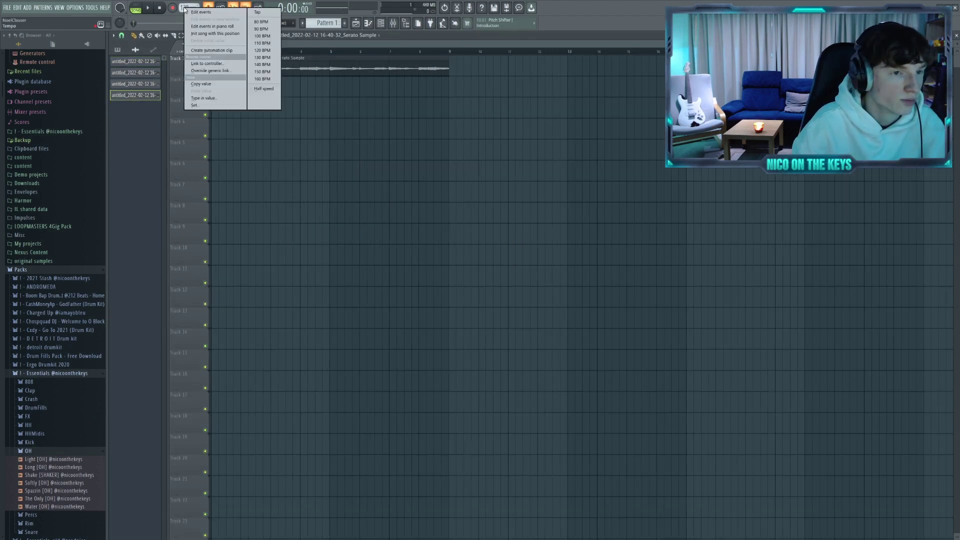
pyautogui.click(259, 73)
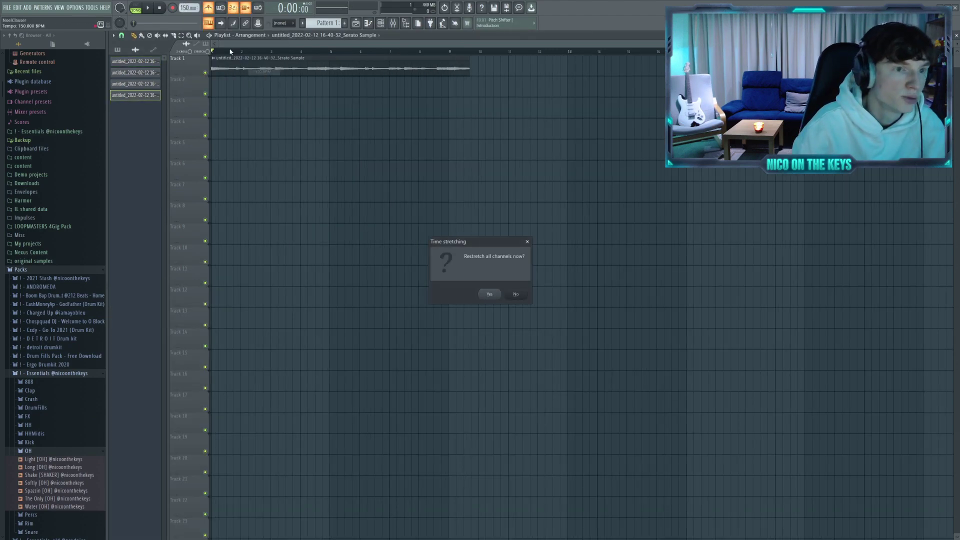
pyautogui.click(492, 292)
pyautogui.click(184, 8)
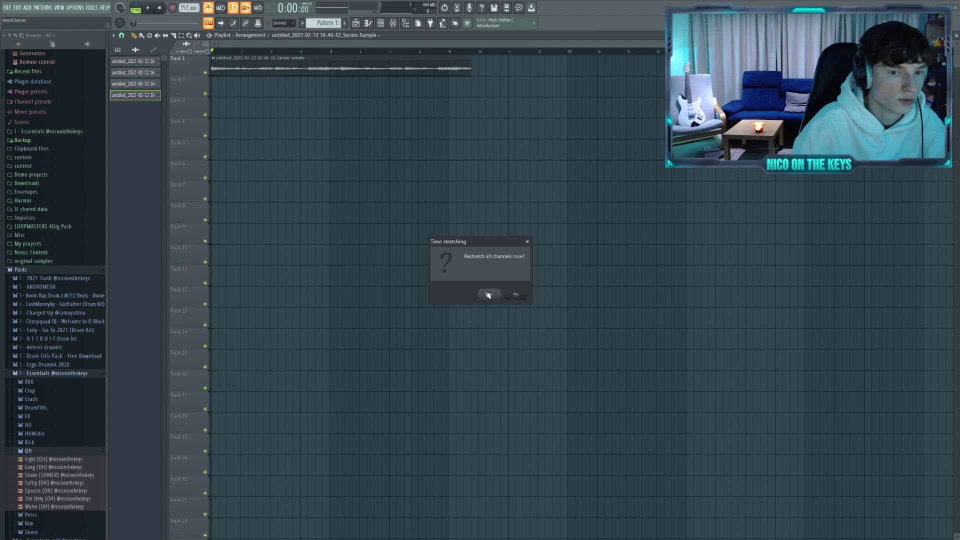
pyautogui.click(489, 296)
pyautogui.click(184, 8)
pyautogui.click(489, 294)
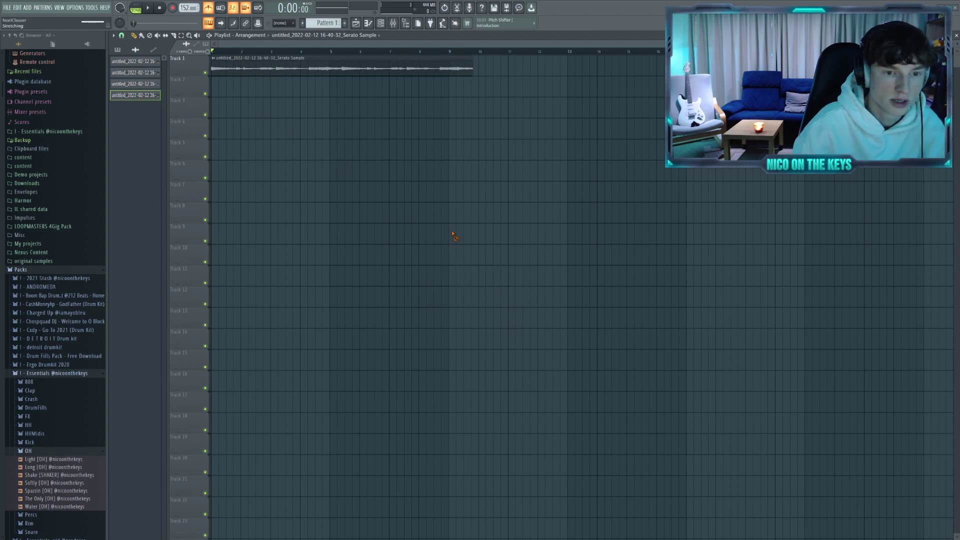
pyautogui.scroll(3, 201, 54)
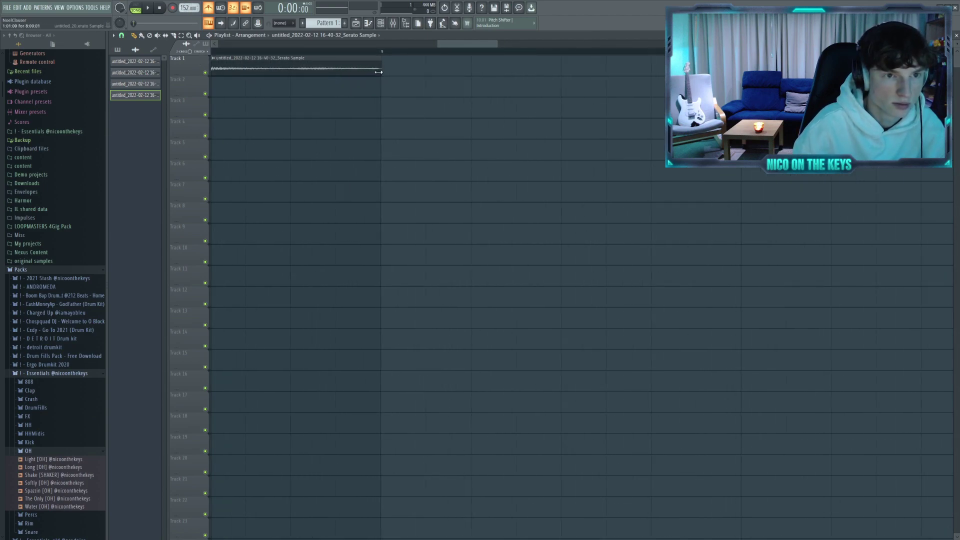
# Open the vocal sample's settings and play back the stretched sample.
pyautogui.doubleClick(379, 72)
pyautogui.moveTo(236, 80); pyautogui.dragTo(315, 120)
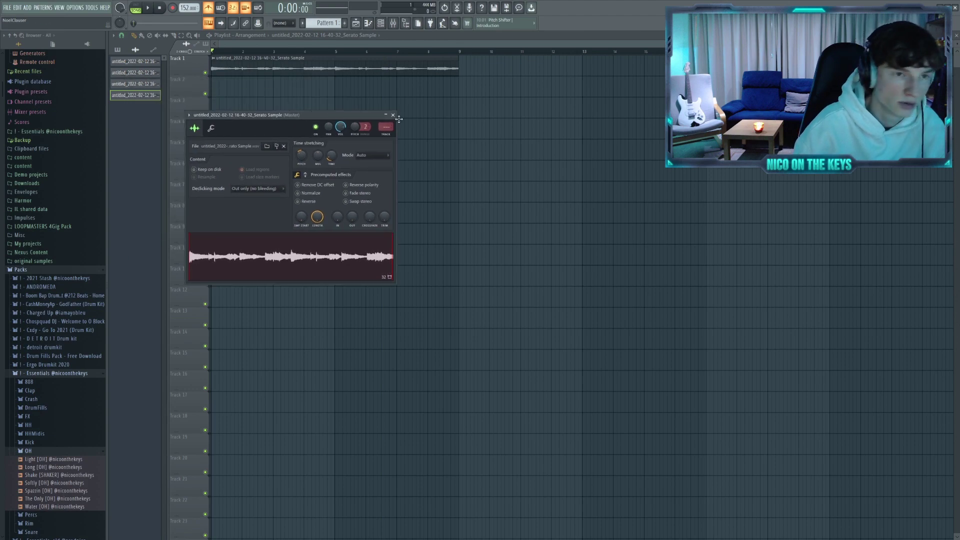
pyautogui.press('Escape')
pyautogui.press('F9')
pyautogui.press('space')
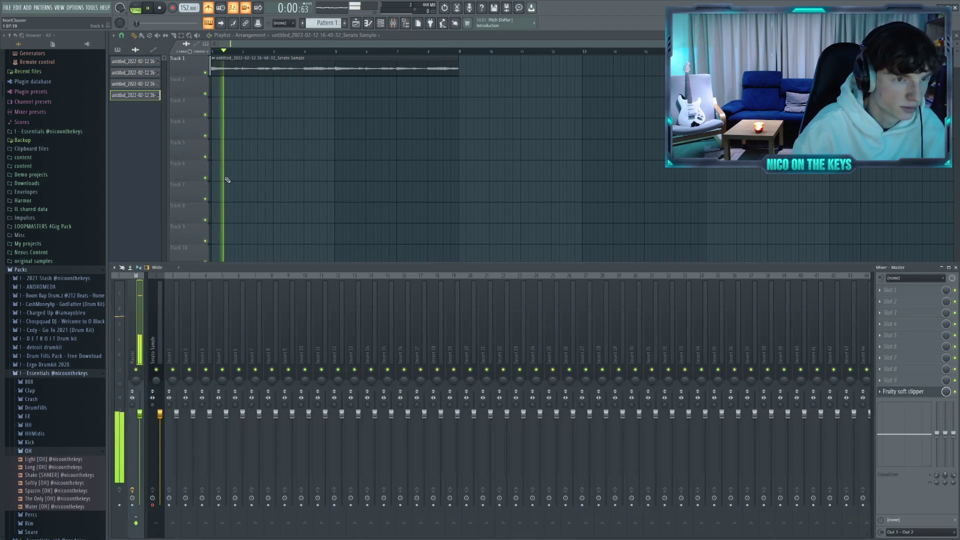
pyautogui.press('F9')
# Route the vocal sample to mixer track 2 and load Fruity Parametric EQ 2 there.
pyautogui.doubleClick(301, 70)
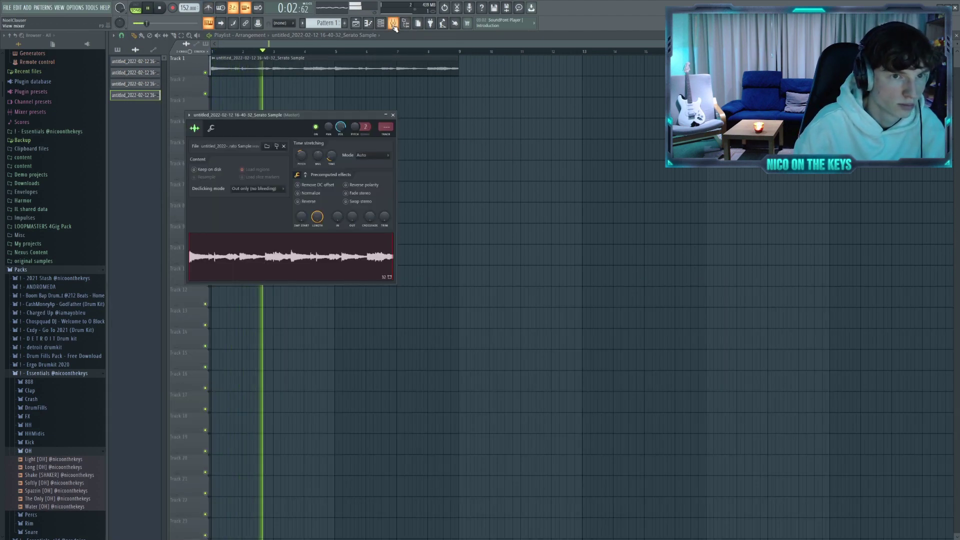
pyautogui.press('F9')
pyautogui.rightClick(182, 273)
pyautogui.click(280, 352)
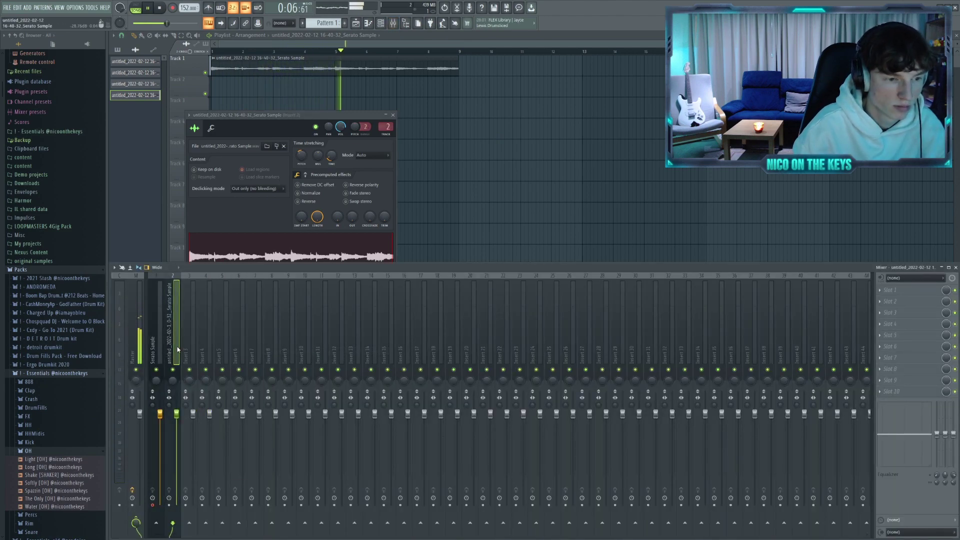
pyautogui.click(893, 289)
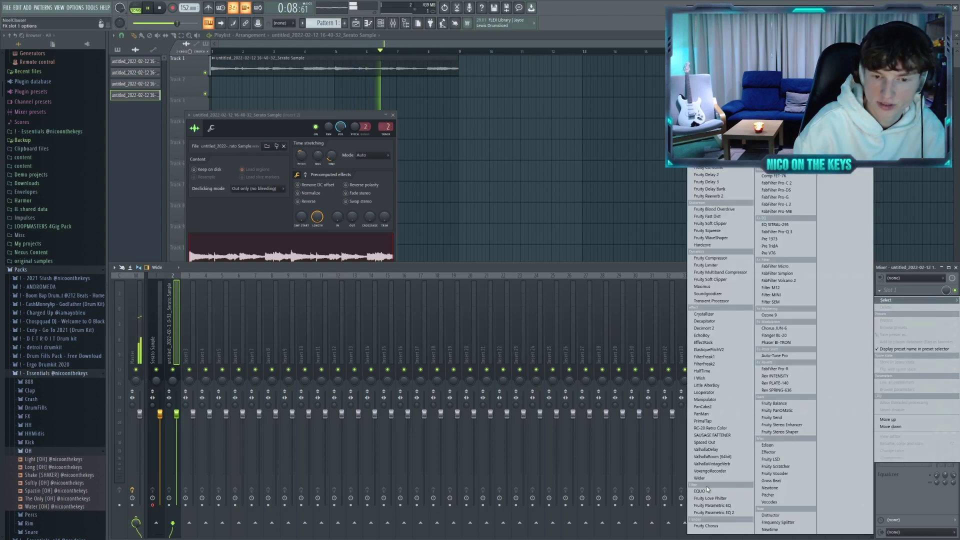
pyautogui.click(810, 127)
# Clone the vocal track's parametric EQ into the next insert slot during playback.
pyautogui.press('space')
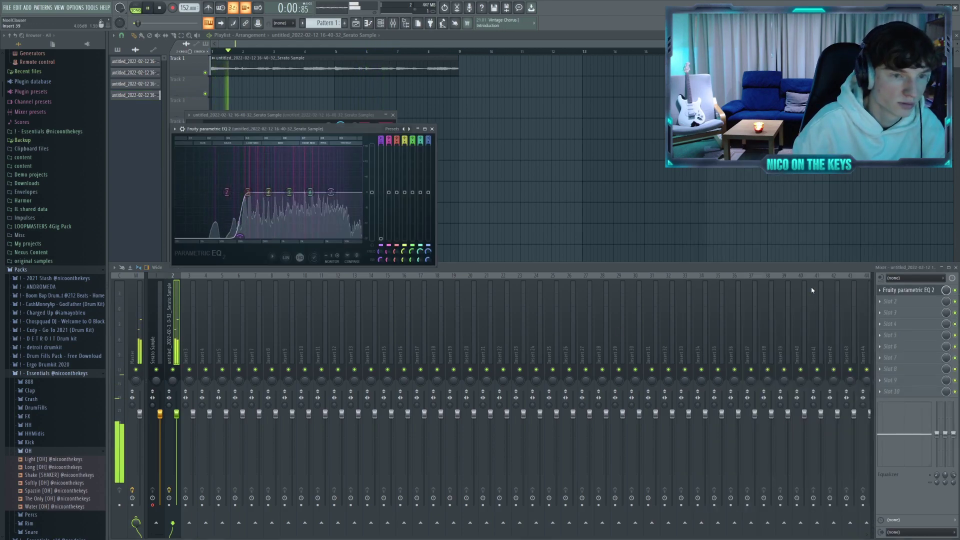
pyautogui.rightClick(904, 290)
pyautogui.click(887, 307)
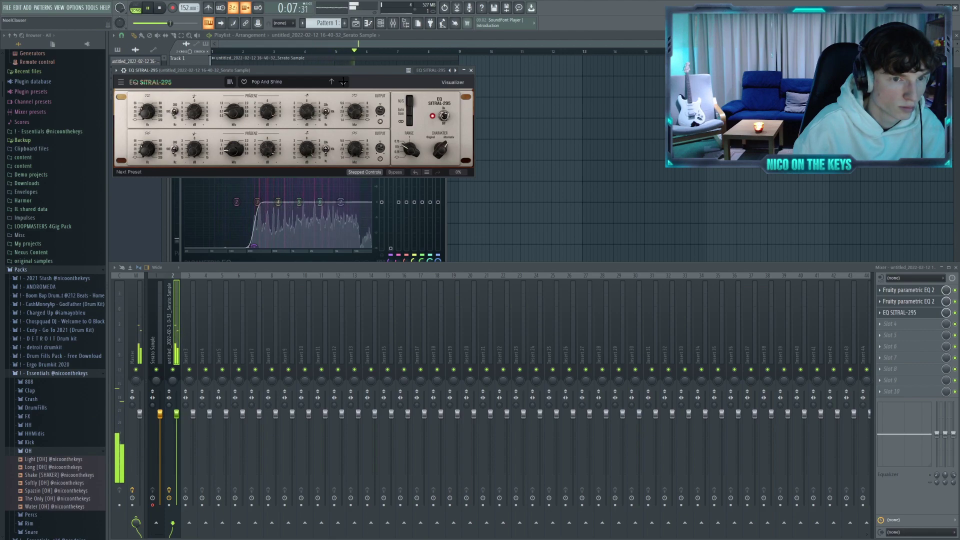
pyautogui.press('space')
# Load FabFilter Pro-Q 3 in slot 4 and carve a deep cut near 7 kHz.
pyautogui.click(896, 323)
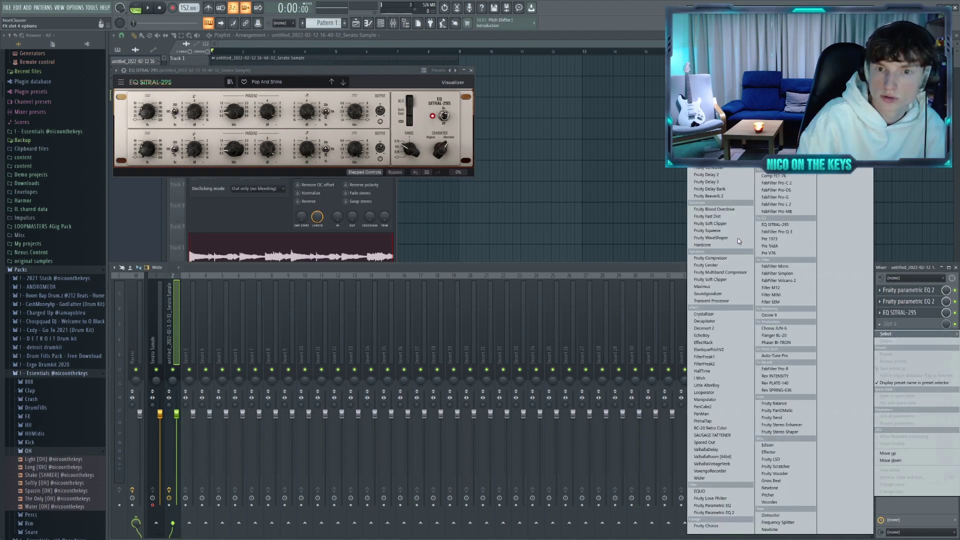
pyautogui.click(789, 231)
pyautogui.press('space')
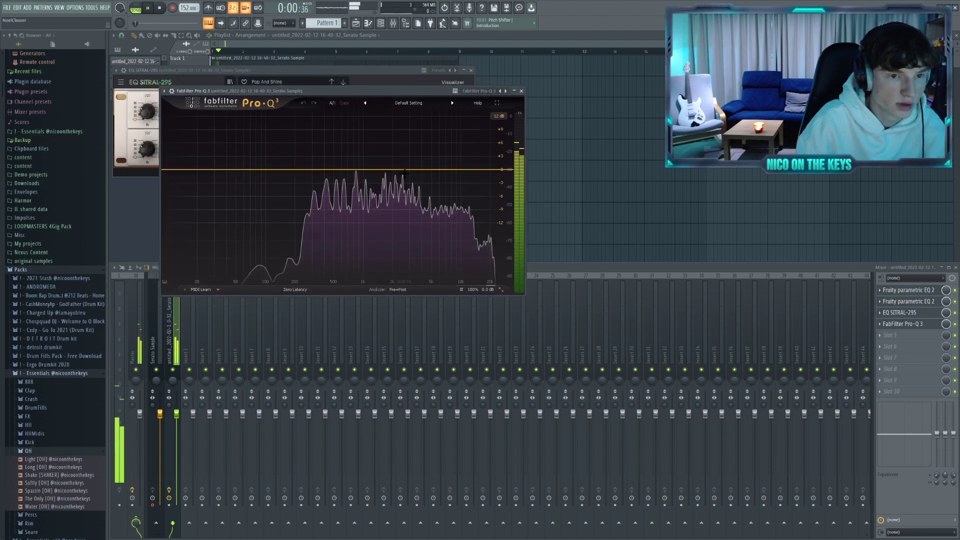
pyautogui.moveTo(405, 168)
pyautogui.mouseDown()
pyautogui.moveTo(476, 125)
pyautogui.moveTo(446, 118)
pyautogui.mouseUp()
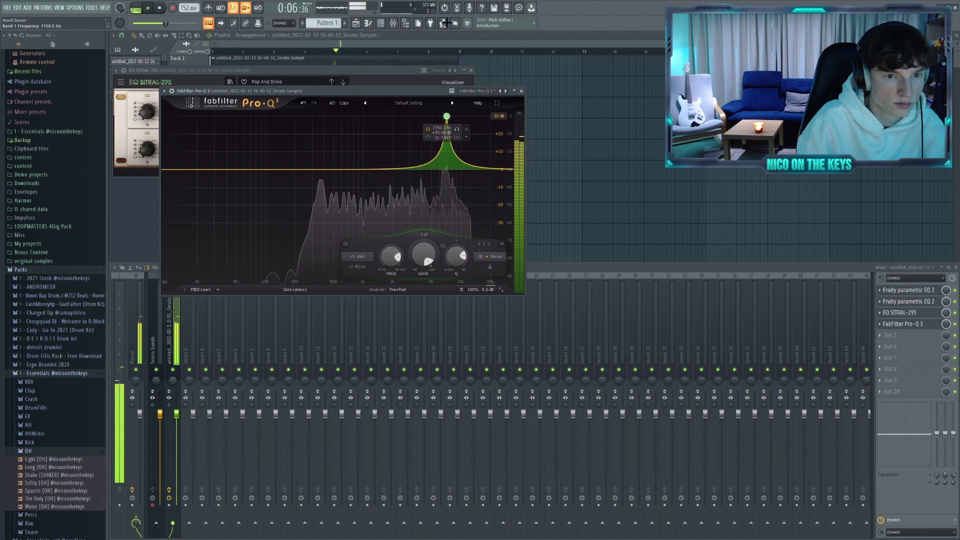
pyautogui.moveTo(446, 117); pyautogui.dragTo(446, 222)
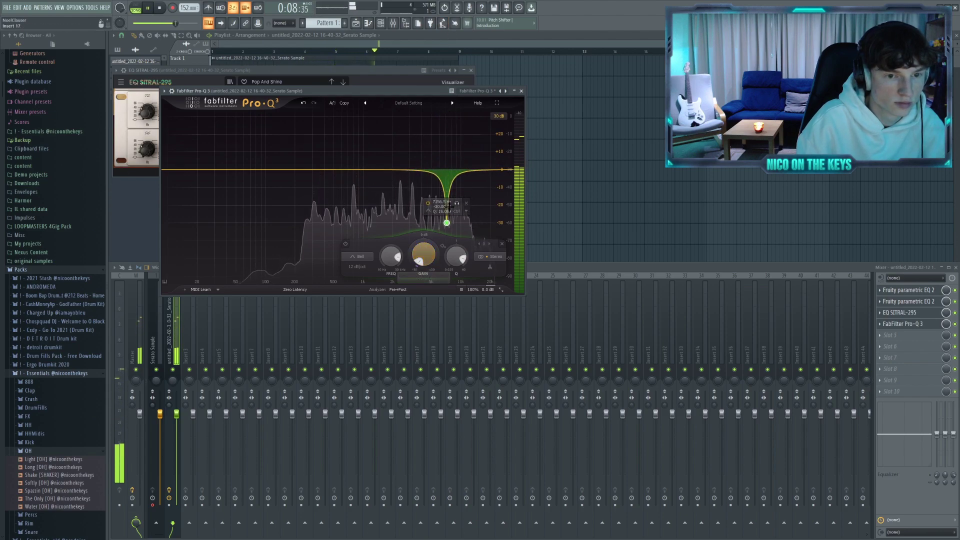
pyautogui.scroll(-3, 446, 223)
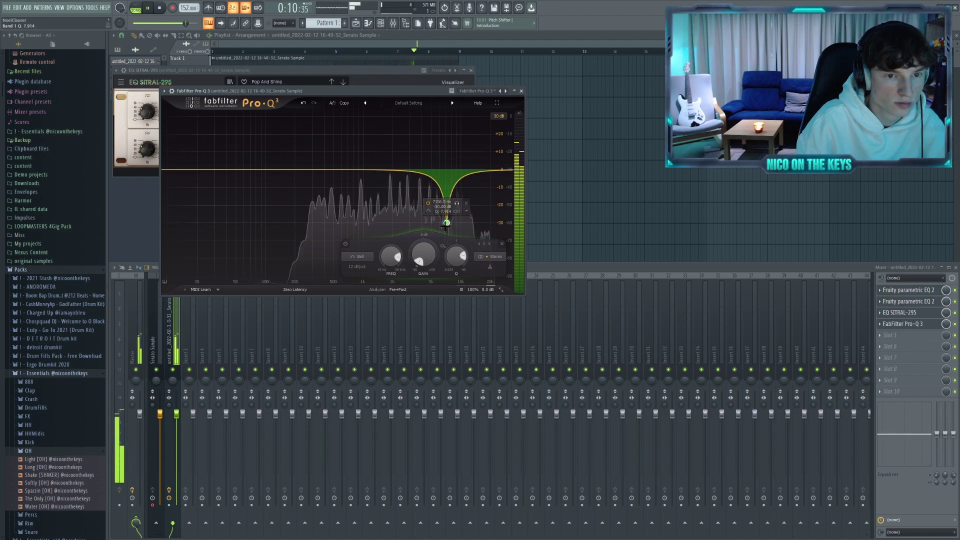
pyautogui.scroll(-3, 446, 223)
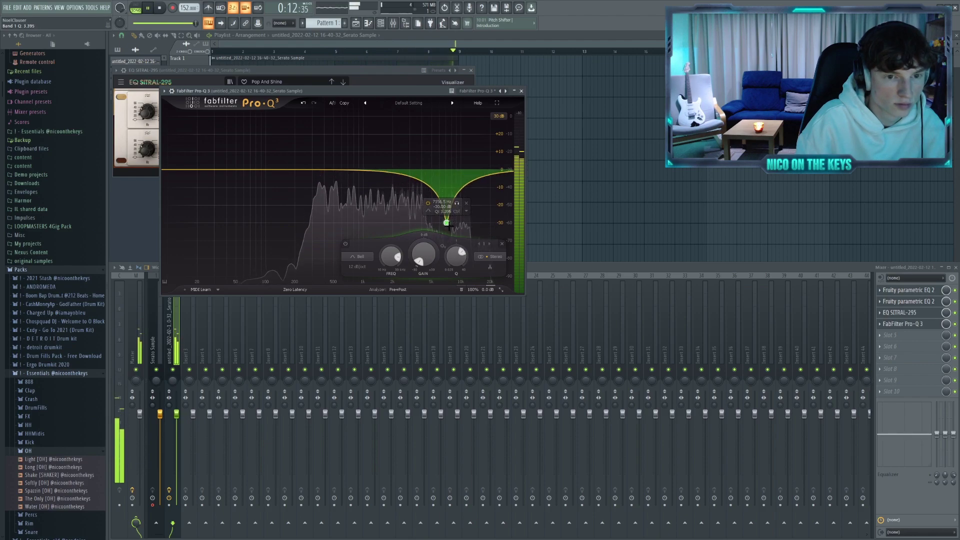
pyautogui.click(900, 336)
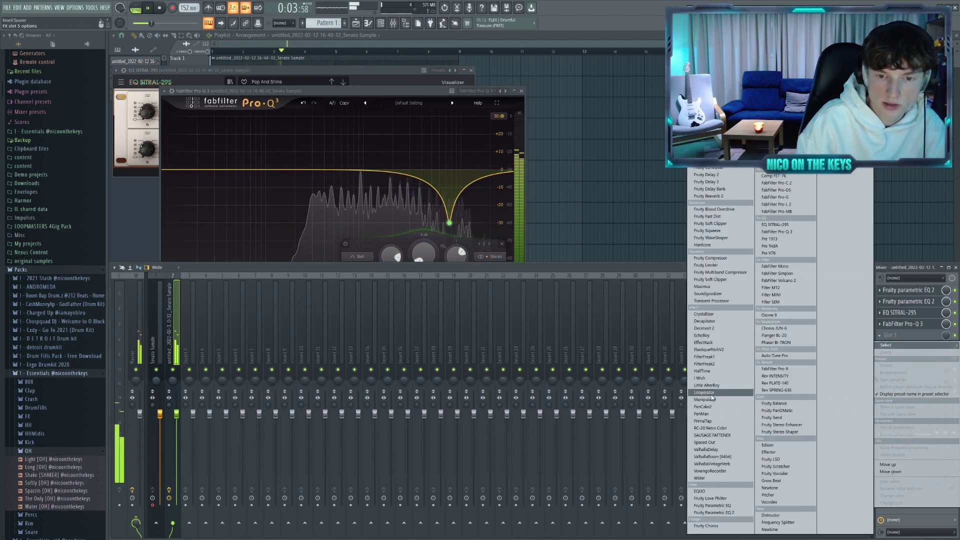
# Load RC-20 Retro Color with slight noise, Wobble off and output around 138%.
pyautogui.click(708, 427)
pyautogui.click(469, 309)
pyautogui.click(495, 310)
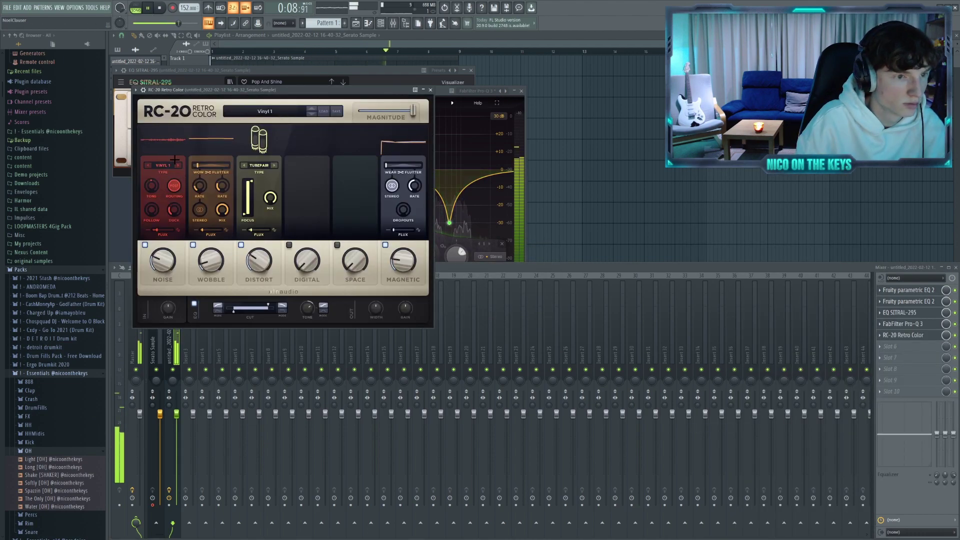
pyautogui.moveTo(162, 261); pyautogui.dragTo(163, 292)
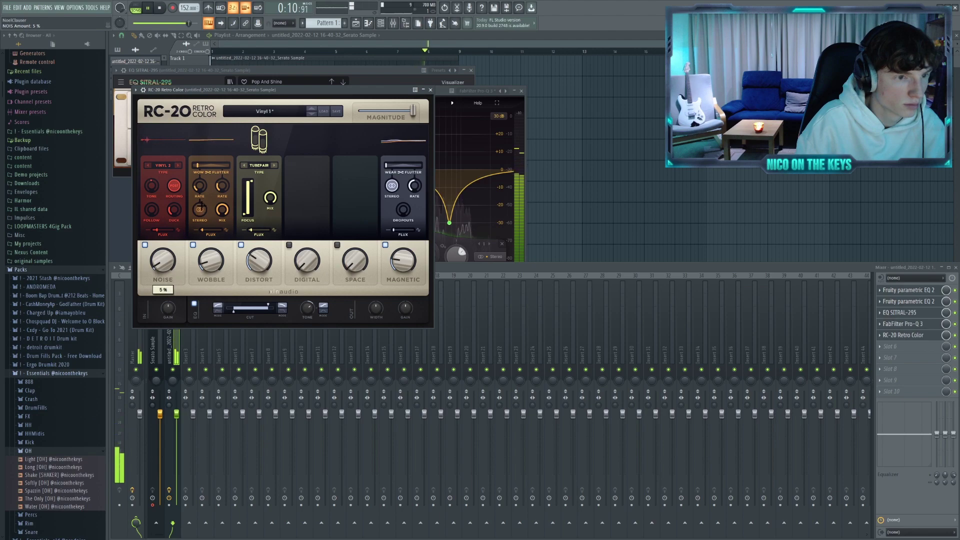
pyautogui.click(193, 245)
pyautogui.moveTo(376, 308)
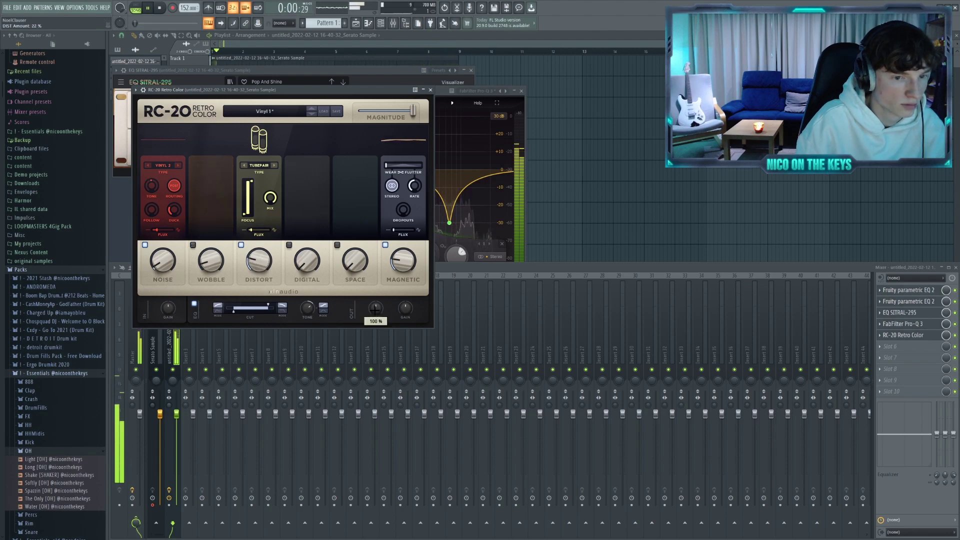
pyautogui.moveTo(376, 309); pyautogui.dragTo(376, 283)
# Raise RC-20's low cut, enable Space, and add an Analog Lab V instrument.
pyautogui.moveTo(235, 309); pyautogui.dragTo(255, 310)
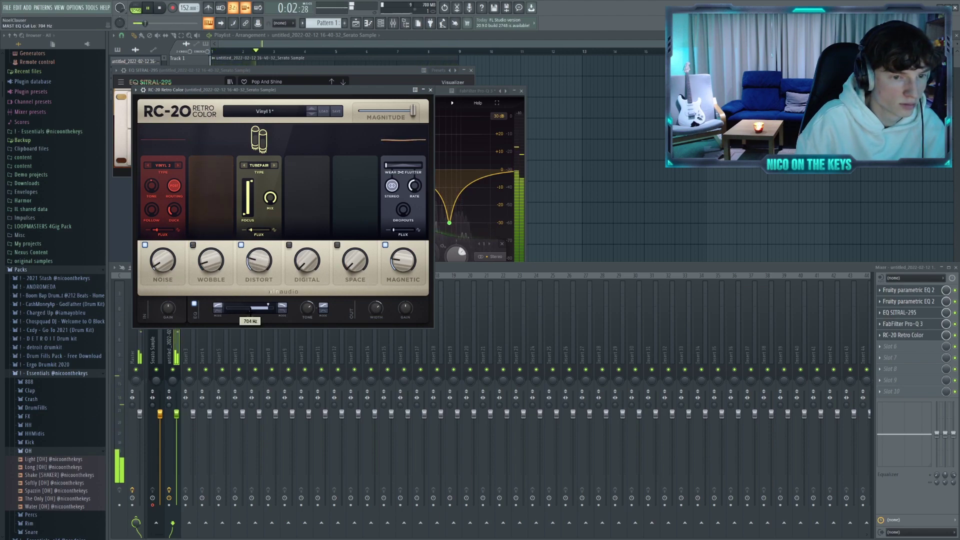
pyautogui.click(337, 246)
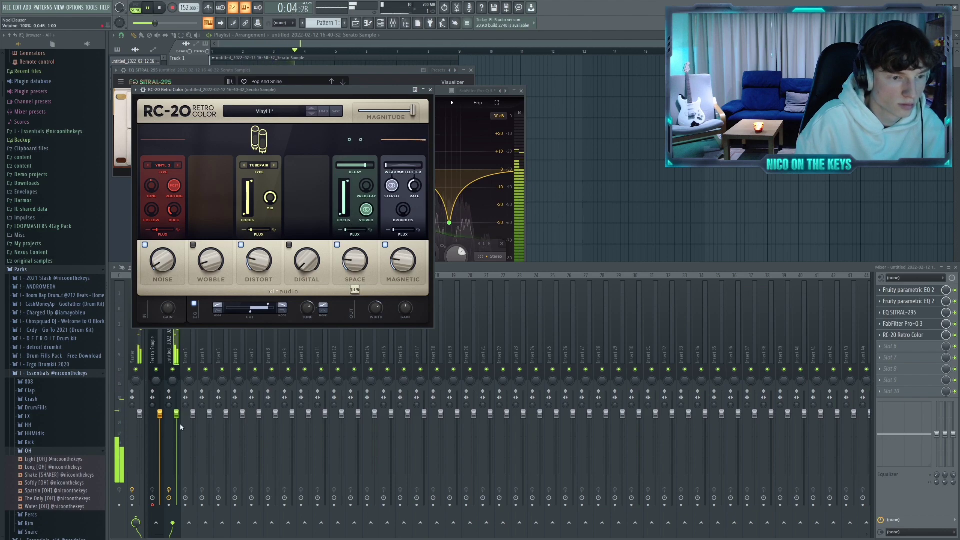
pyautogui.rightClick(310, 248)
pyautogui.click(360, 187)
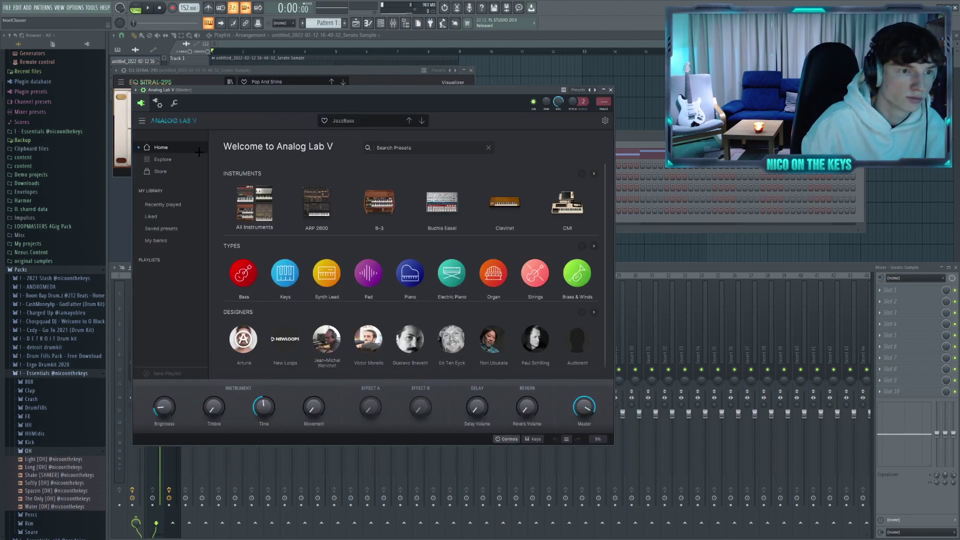
# Pick the LOOPHOLE 'Blue' preset in Analog Lab V and start recording the keys melody.
pyautogui.click(156, 240)
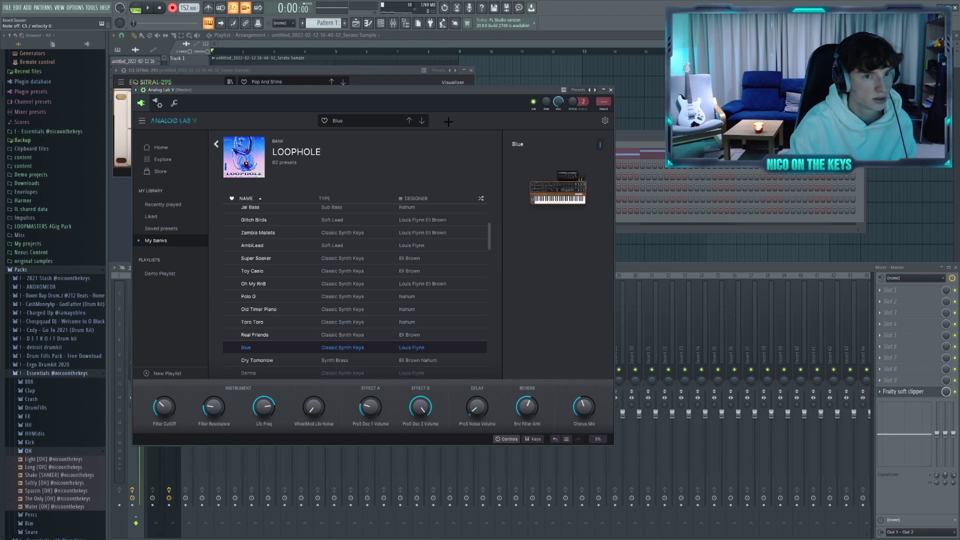
pyautogui.moveTo(436, 96); pyautogui.dragTo(441, 96)
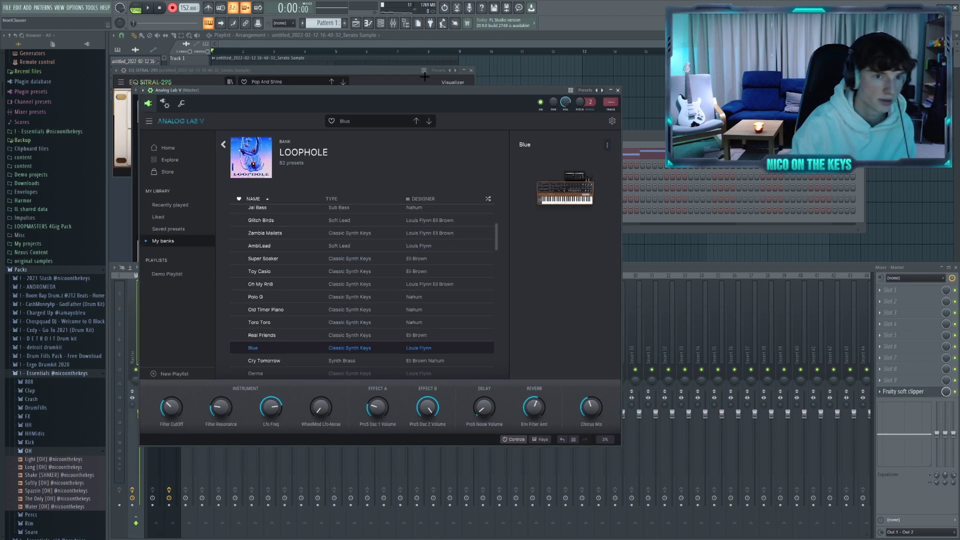
pyautogui.click(150, 9)
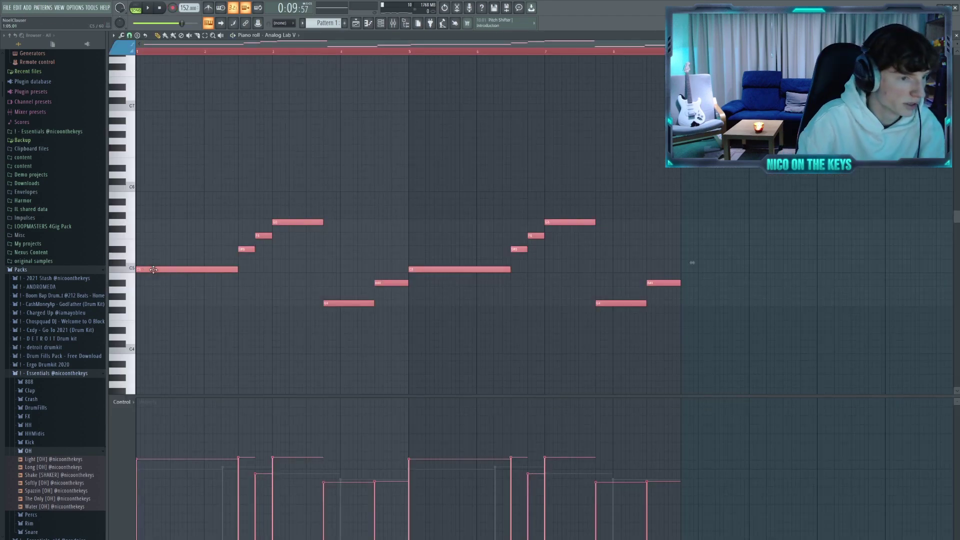
# Duplicate the recorded melody one octave up and play it back.
pyautogui.moveTo(153, 270); pyautogui.dragTo(132, 194)
pyautogui.click(304, 194)
pyautogui.press('space')
pyautogui.press('space')
pyautogui.click(148, 10)
# Route the Analog Lab V channel to its own mixer insert.
pyautogui.press('F9')
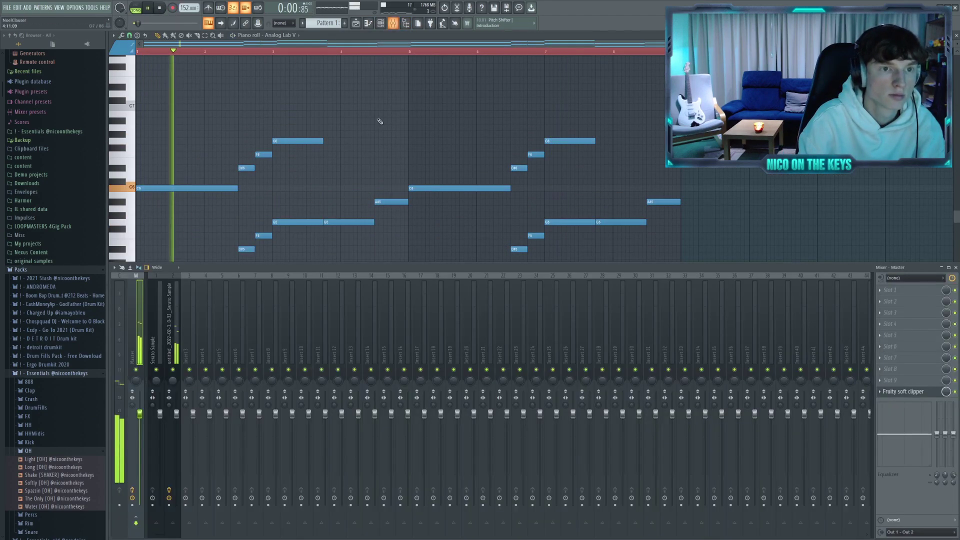
pyautogui.rightClick(198, 272)
pyautogui.click(248, 352)
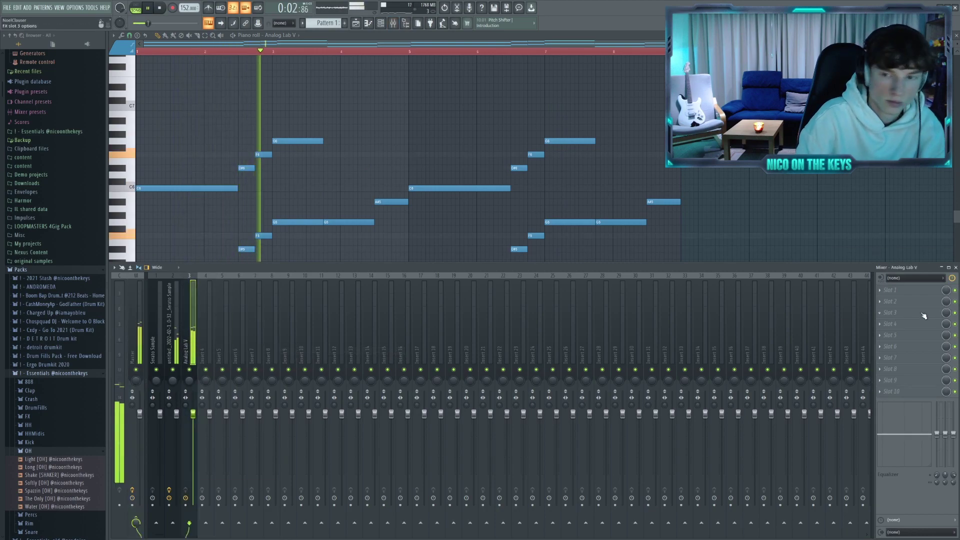
# Add Fruity Parametric EQ 2 with high and low cuts, then Spaced Out, to the keys track.
pyautogui.click(892, 295)
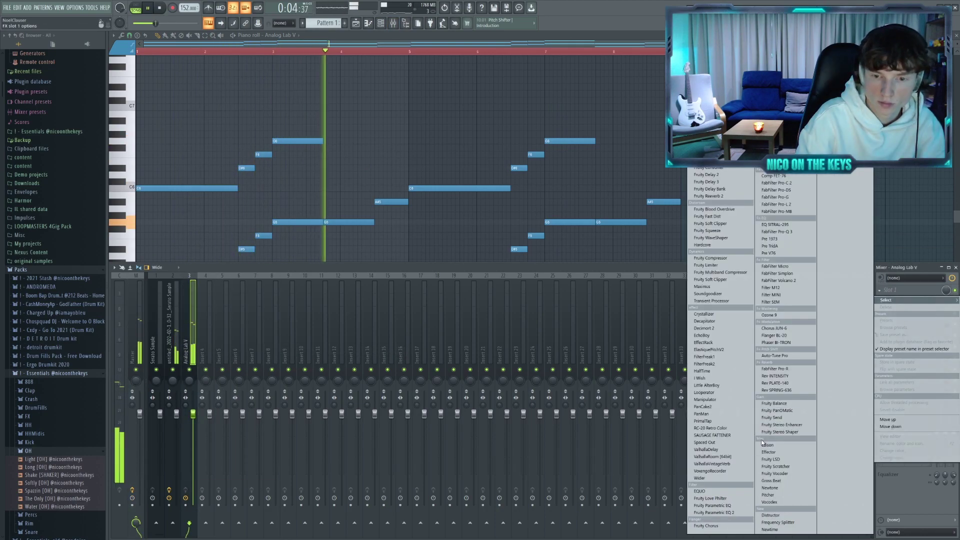
pyautogui.click(721, 510)
pyautogui.moveTo(273, 134); pyautogui.dragTo(272, 178)
pyautogui.moveTo(148, 134); pyautogui.dragTo(183, 177)
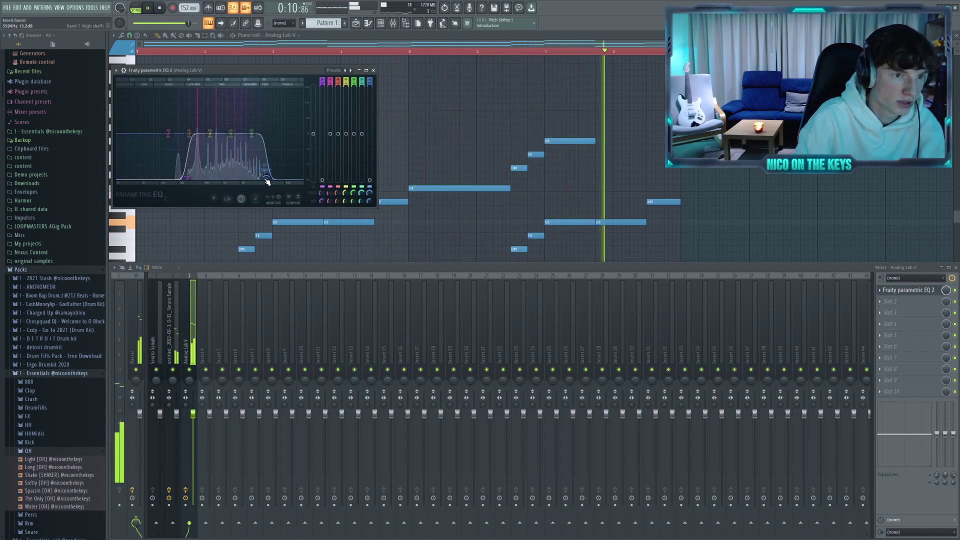
pyautogui.click(886, 304)
pyautogui.click(736, 523)
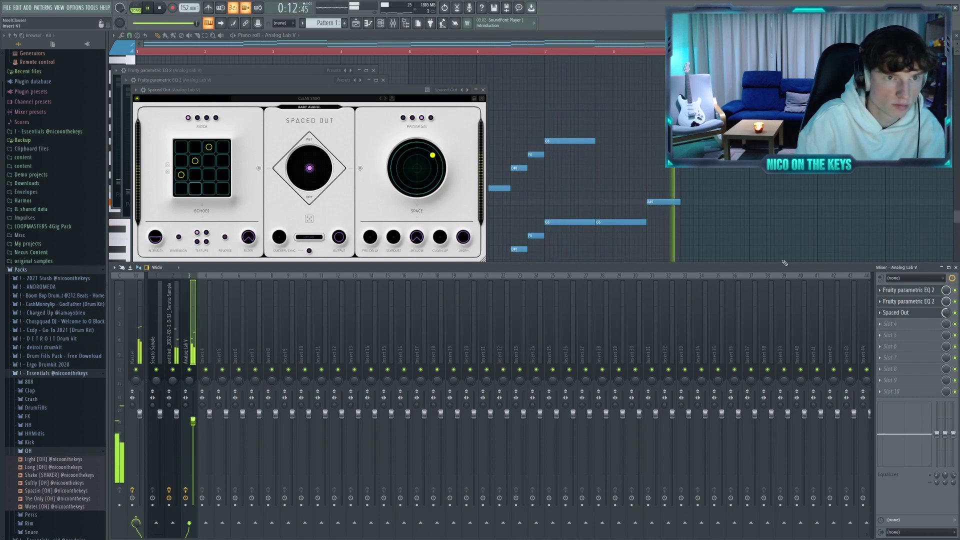
# Replay, return to the Playlist, and show the channel rack's new-instrument list.
pyautogui.press('F6')
pyautogui.press('F5')
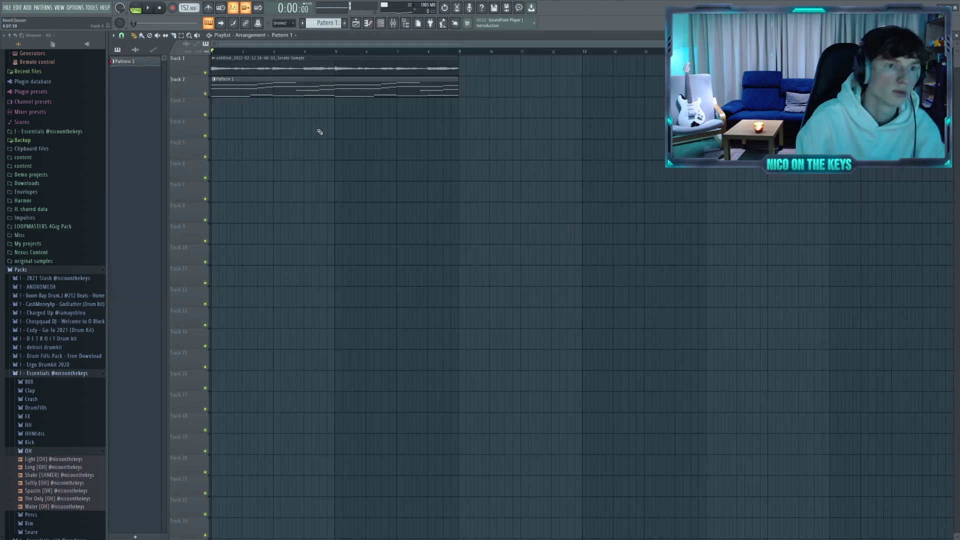
pyautogui.click(382, 23)
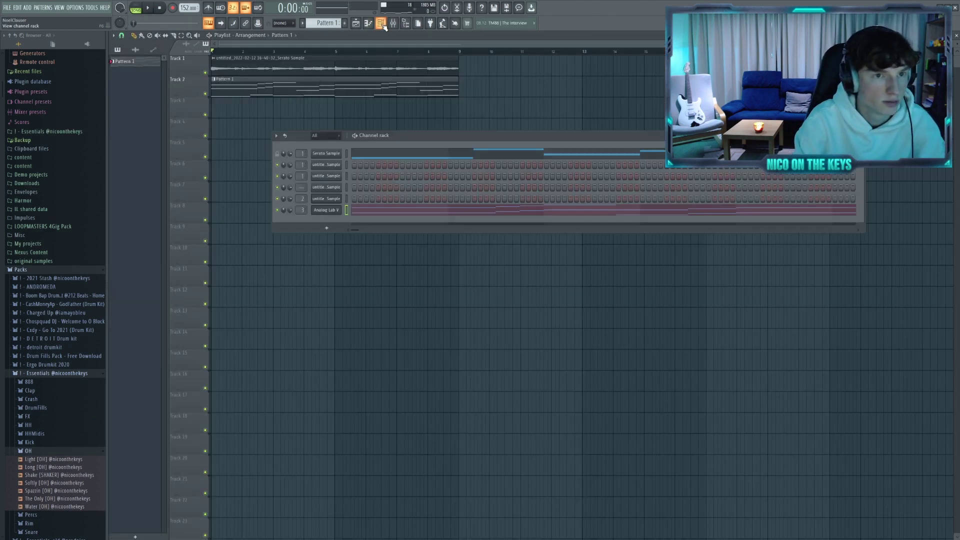
pyautogui.click(328, 228)
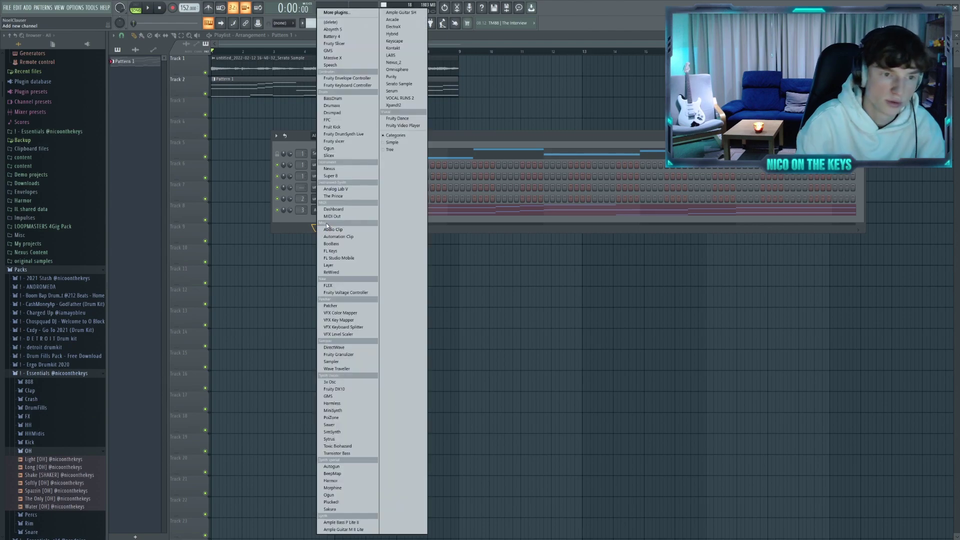
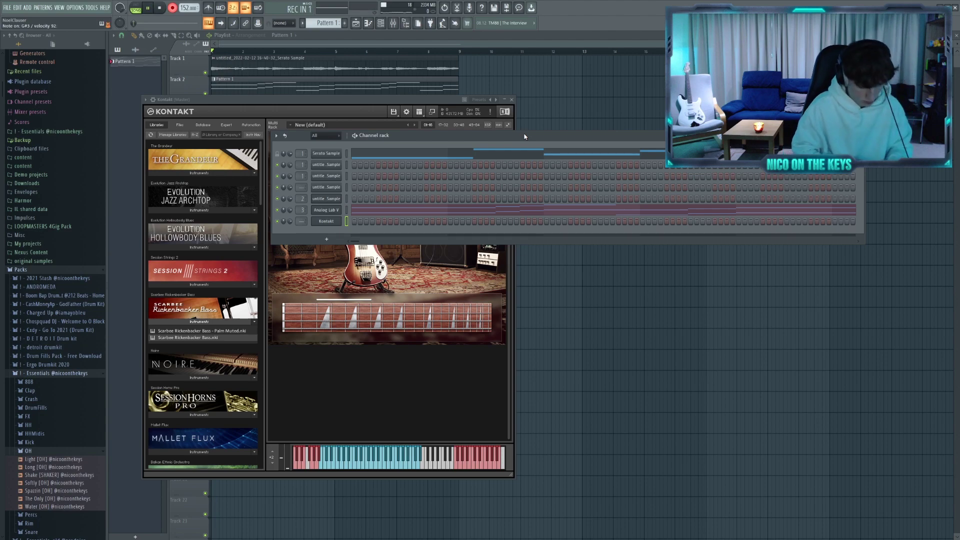
# Play the beat to hear the recorded Kontakt bass line.
pyautogui.press('space')
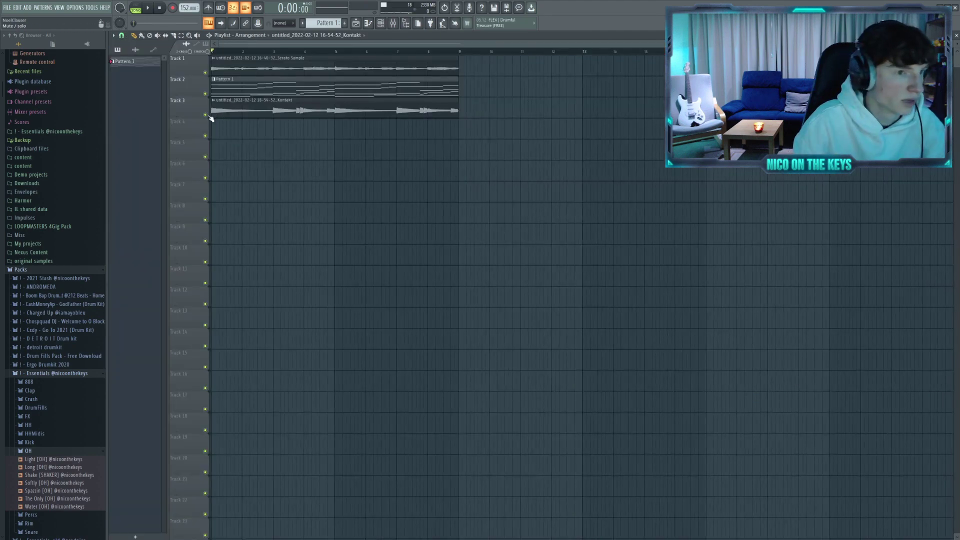
# Mute Track 3 and add an Old [HH] hi-hat filled on every second step.
pyautogui.click(206, 101)
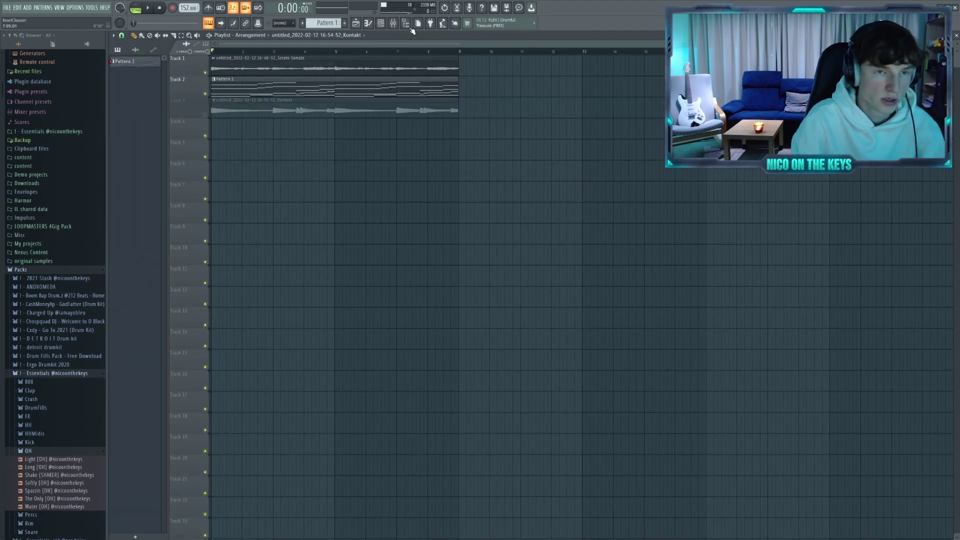
pyautogui.click(395, 23)
pyautogui.click(41, 252)
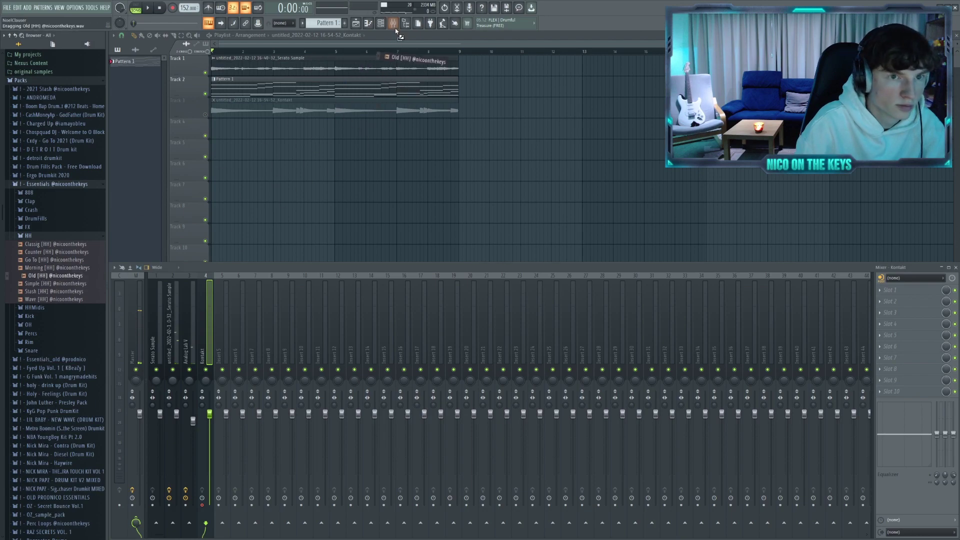
pyautogui.moveTo(399, 33)
pyautogui.mouseDown()
pyautogui.moveTo(315, 226)
pyautogui.moveTo(323, 244)
pyautogui.mouseUp()
pyautogui.rightClick(326, 243)
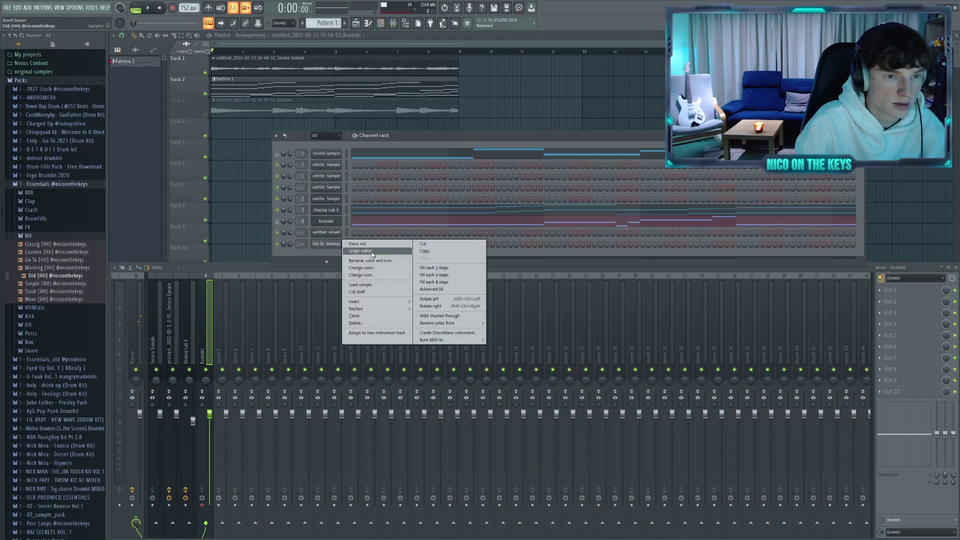
pyautogui.click(445, 269)
# Play the beat with the new hats and add a Rusty [Clap] channel.
pyautogui.moveTo(443, 137); pyautogui.dragTo(443, 139)
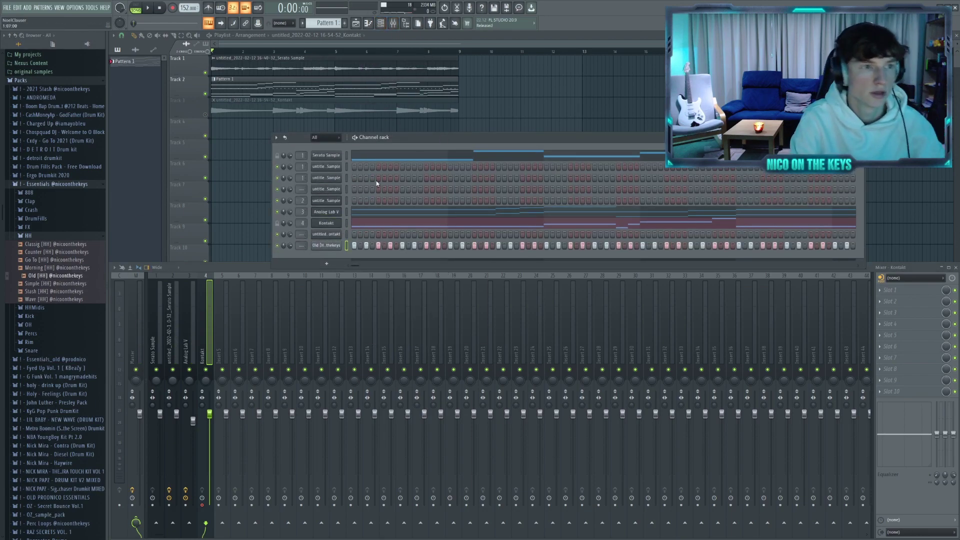
pyautogui.click(150, 9)
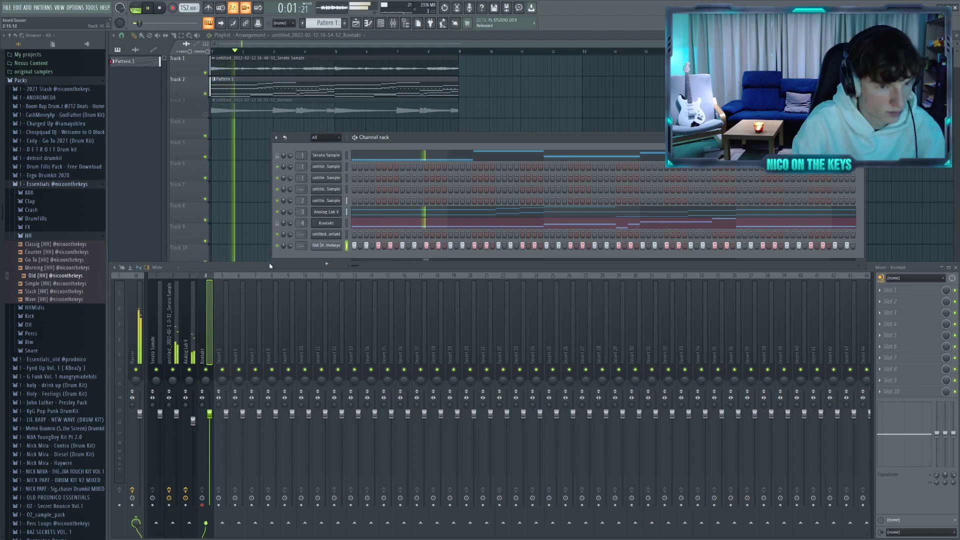
pyautogui.click(30, 201)
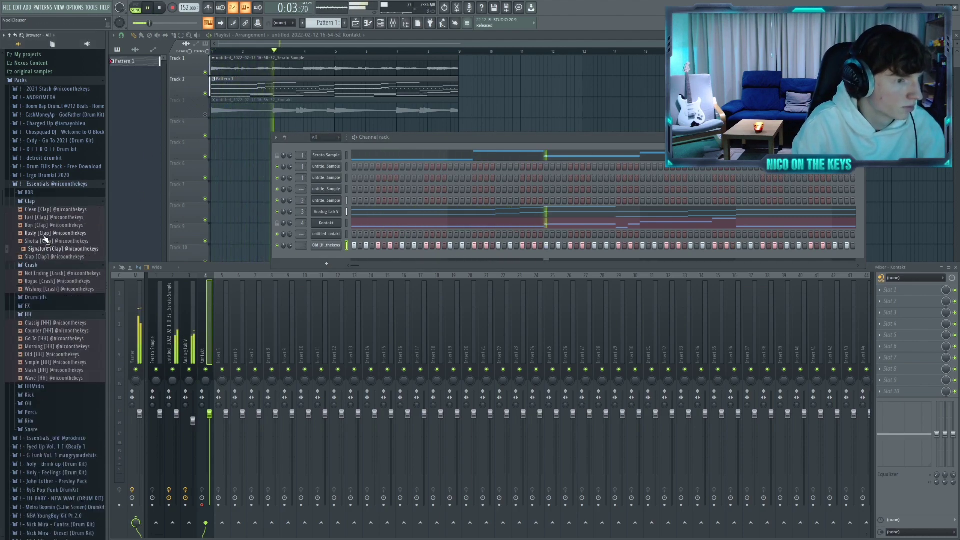
pyautogui.moveTo(338, 260); pyautogui.dragTo(338, 258)
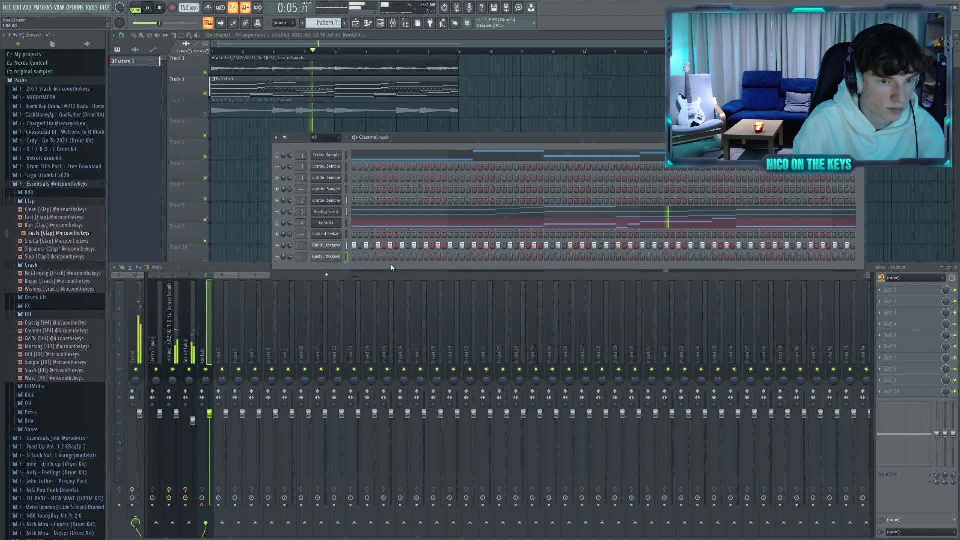
# Fill the whole pattern with repeating Rusty clap notes.
pyautogui.click(367, 23)
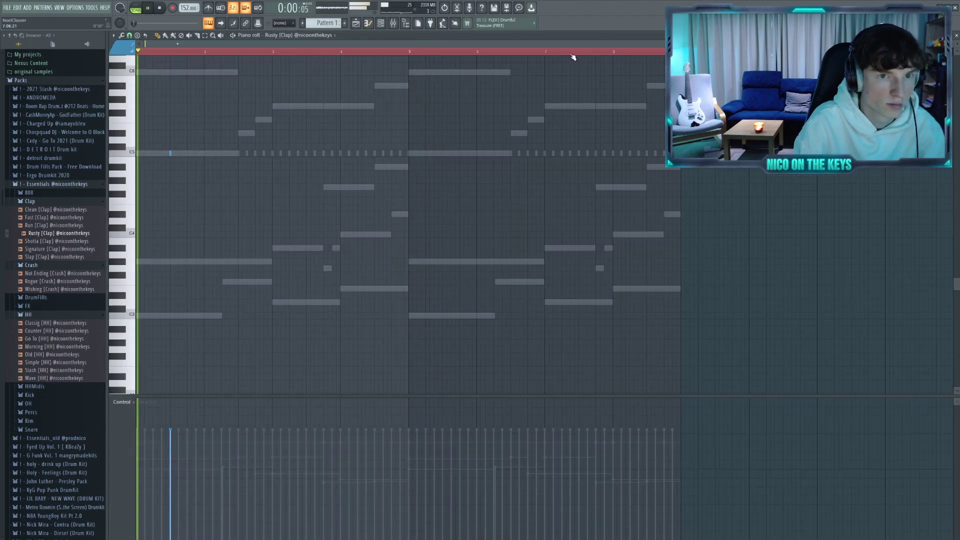
pyautogui.moveTo(143, 51); pyautogui.dragTo(660, 51)
pyautogui.hotkey('ctrl', 'v')
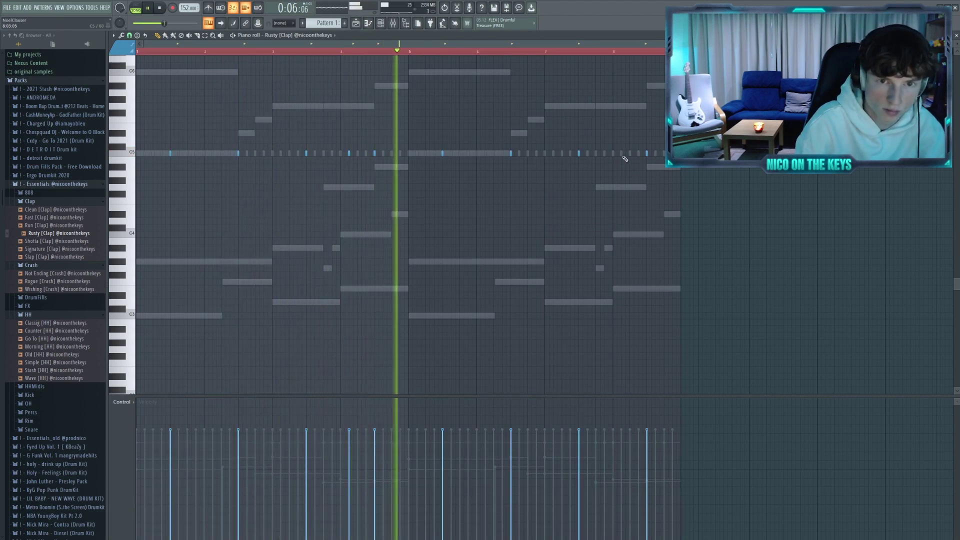
pyautogui.press('space')
# Transpose the clap notes down one semitone.
pyautogui.press('F9')
pyautogui.click(278, 139)
pyautogui.click(301, 230)
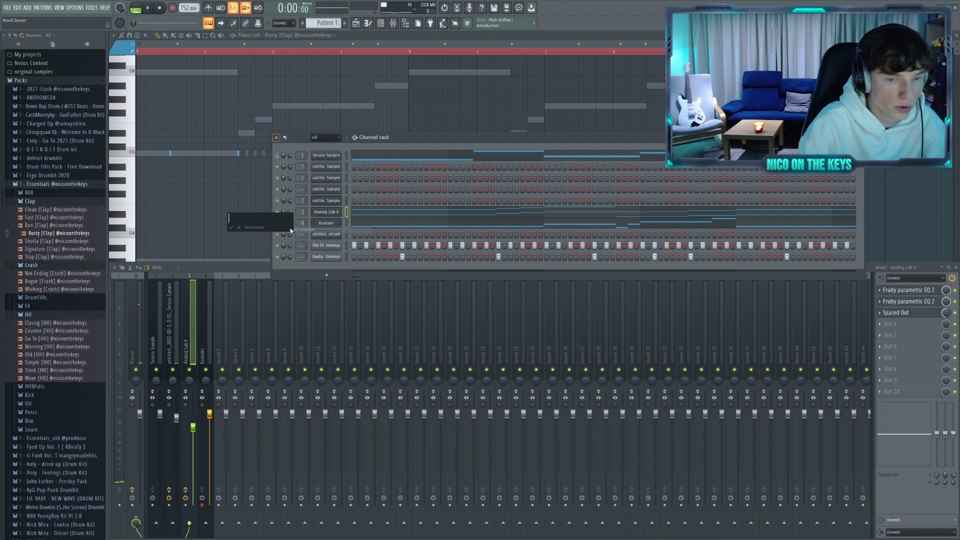
pyautogui.write('-1')
pyautogui.press('Return')
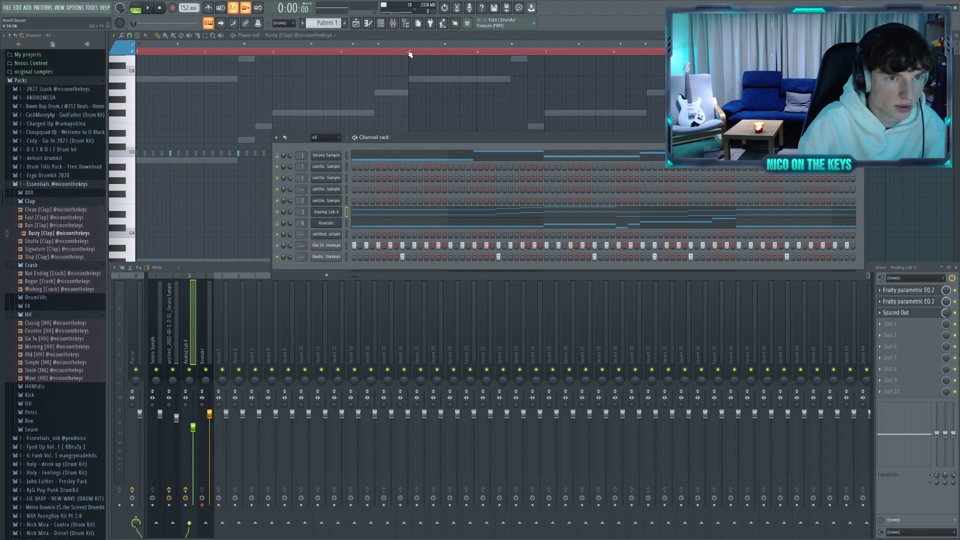
pyautogui.click(358, 23)
# Close the Serato sample settings and play the beat with the mixer showing.
pyautogui.doubleClick(285, 68)
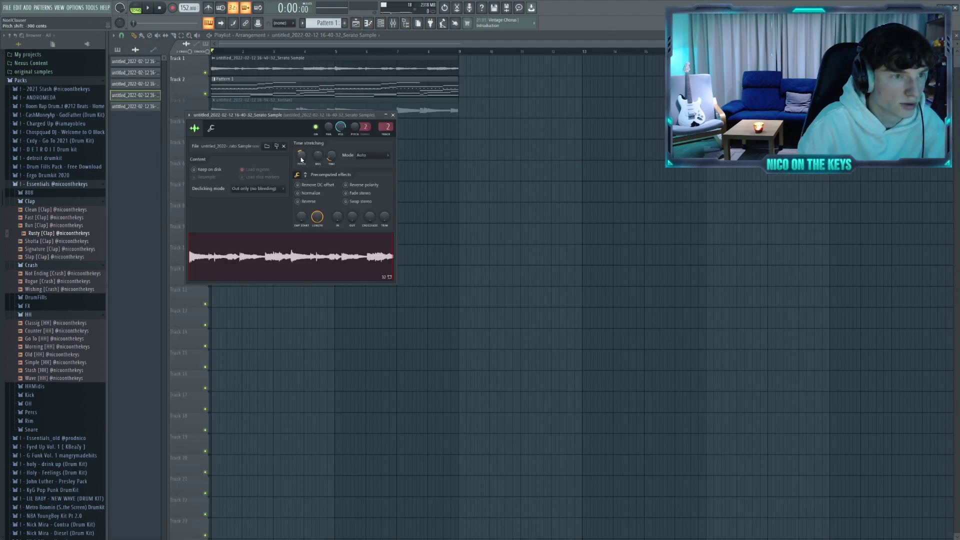
pyautogui.press('Escape')
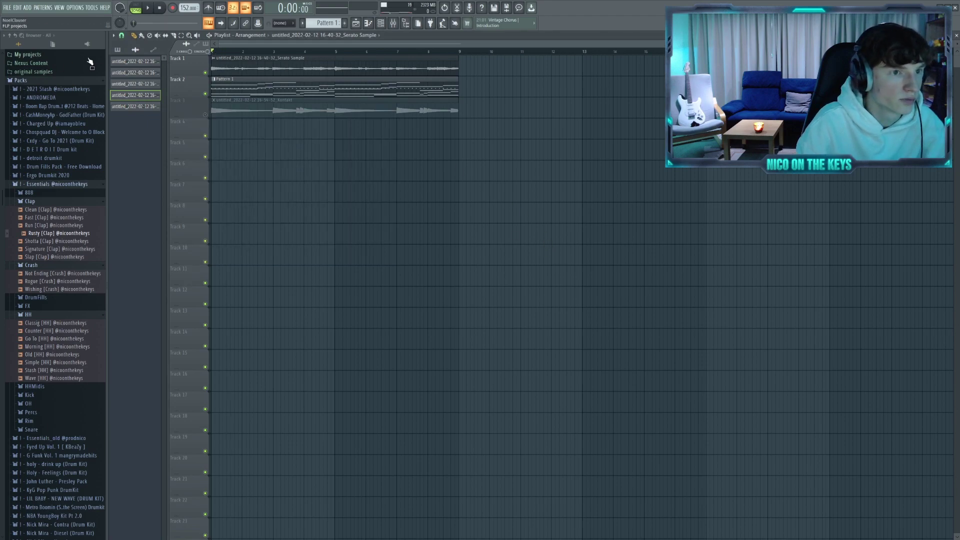
pyautogui.press('space')
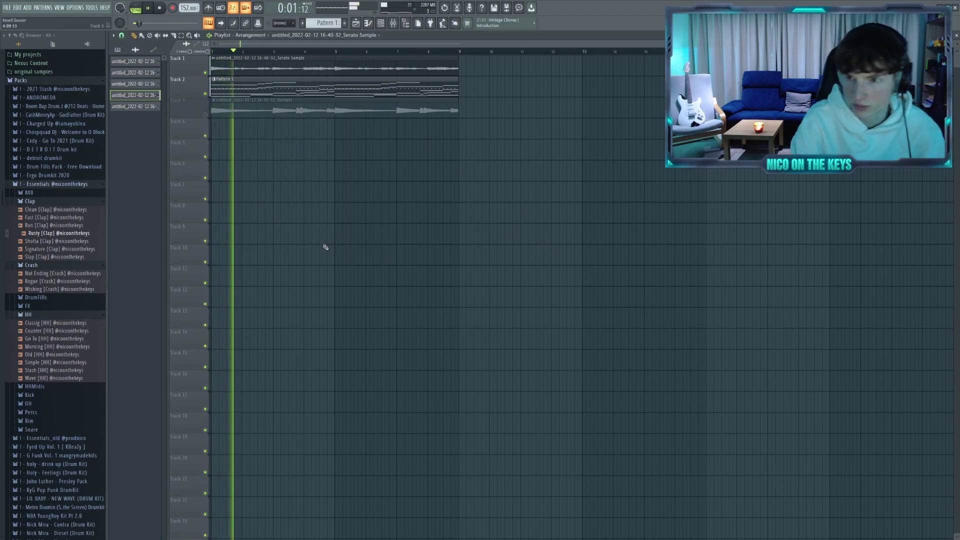
pyautogui.click(380, 22)
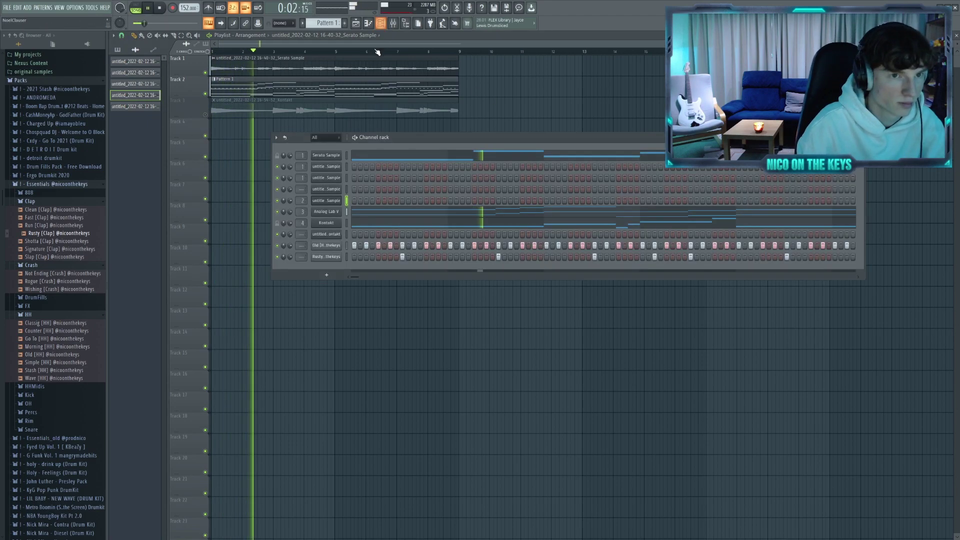
pyautogui.click(393, 23)
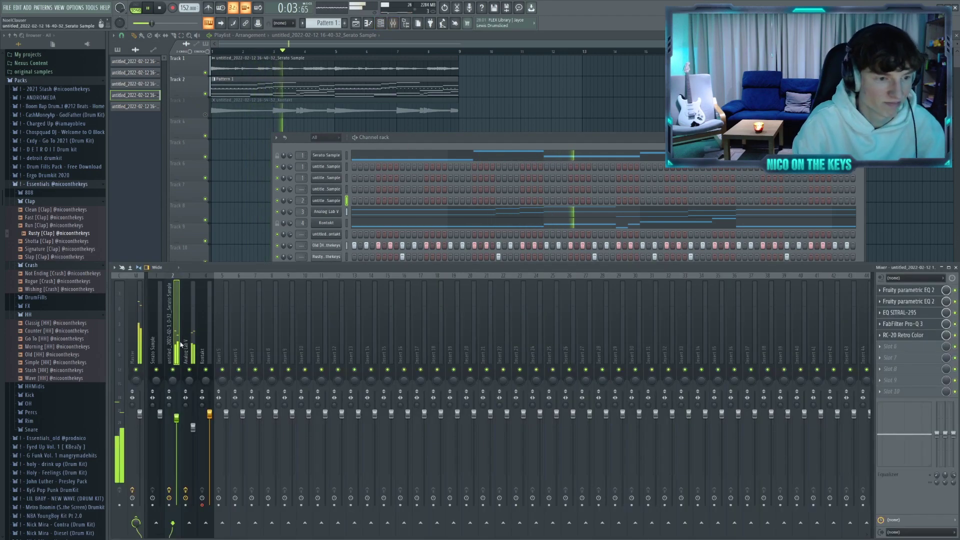
# Add a Fruity Parametric EQ 2 in slot 6 that cuts the sample's lows.
pyautogui.click(927, 301)
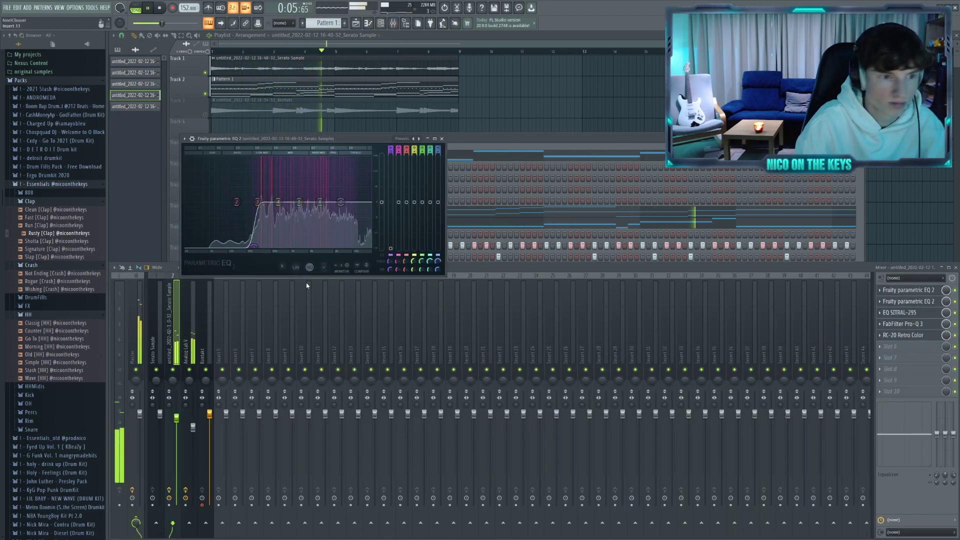
pyautogui.click(886, 349)
pyautogui.click(720, 300)
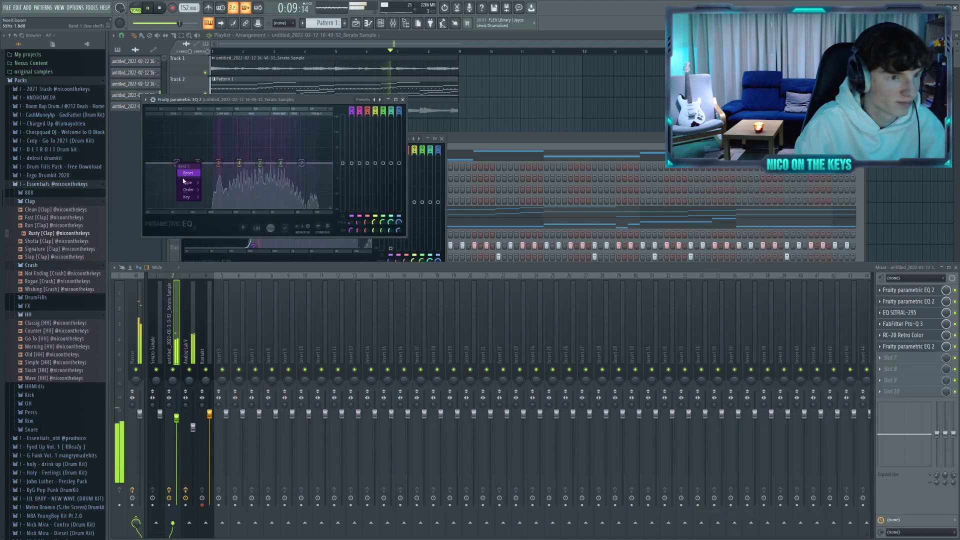
pyautogui.moveTo(187, 188); pyautogui.dragTo(214, 208)
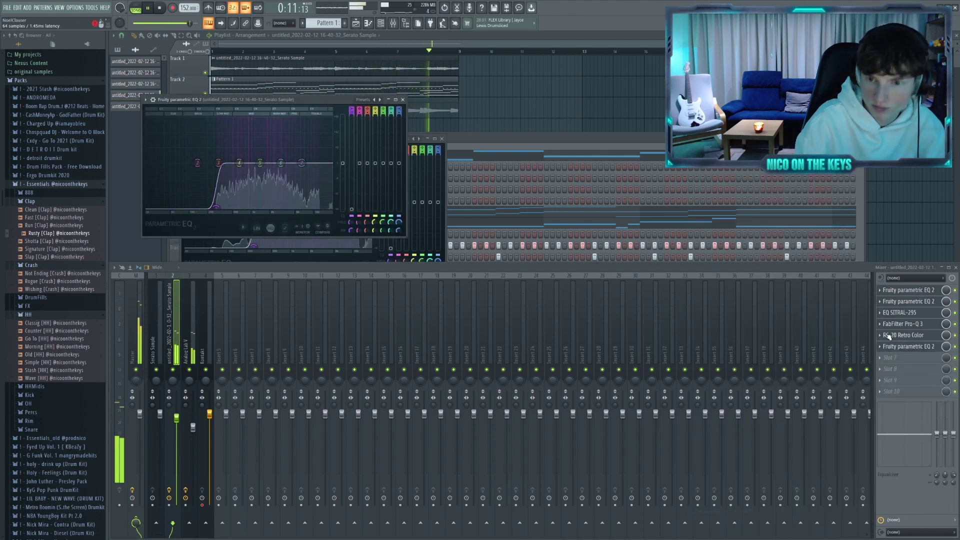
# Add ValhallaVintageVerb in slot 7 with its Color set to NOW.
pyautogui.click(891, 357)
pyautogui.click(720, 398)
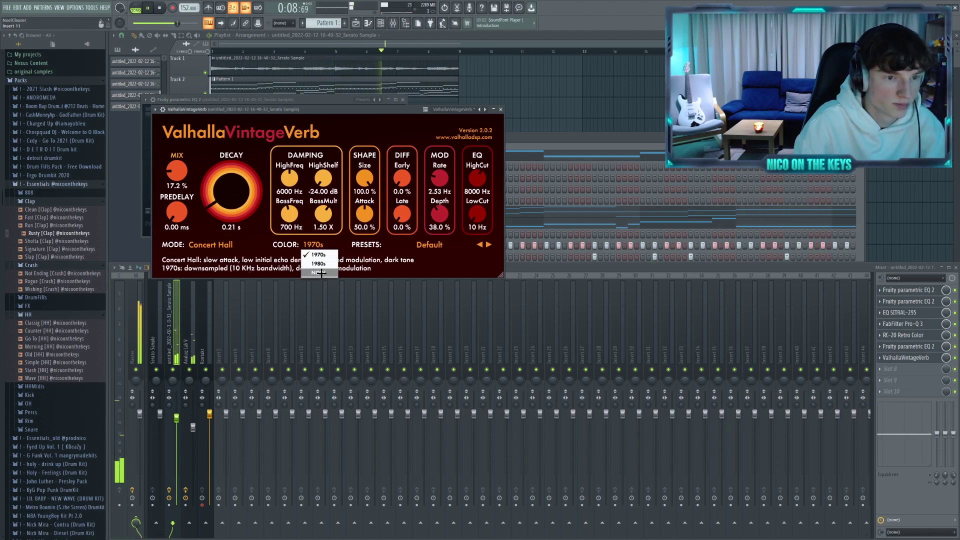
pyautogui.click(321, 272)
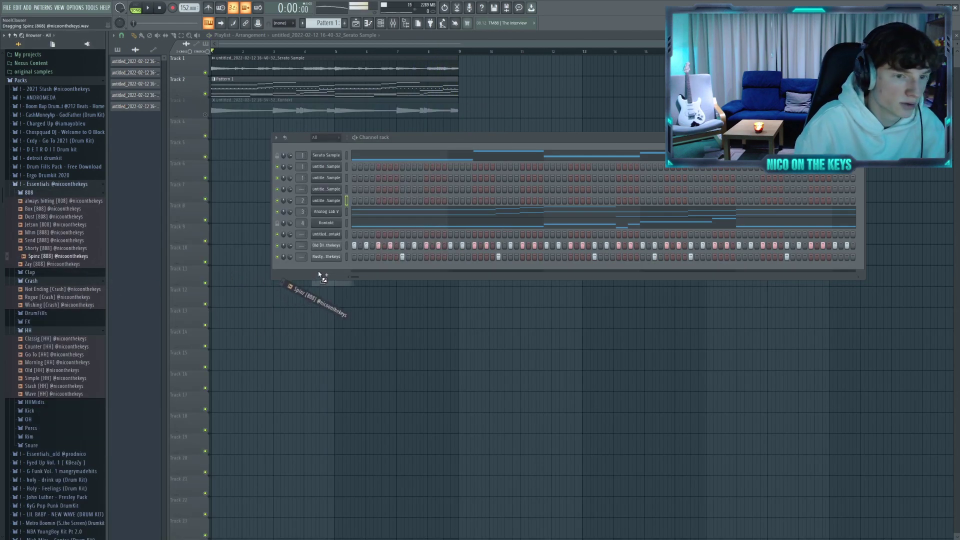
# Add the Spinz 808 sample as a channel and show its notes in the piano roll.
pyautogui.moveTo(321, 276); pyautogui.dragTo(322, 277)
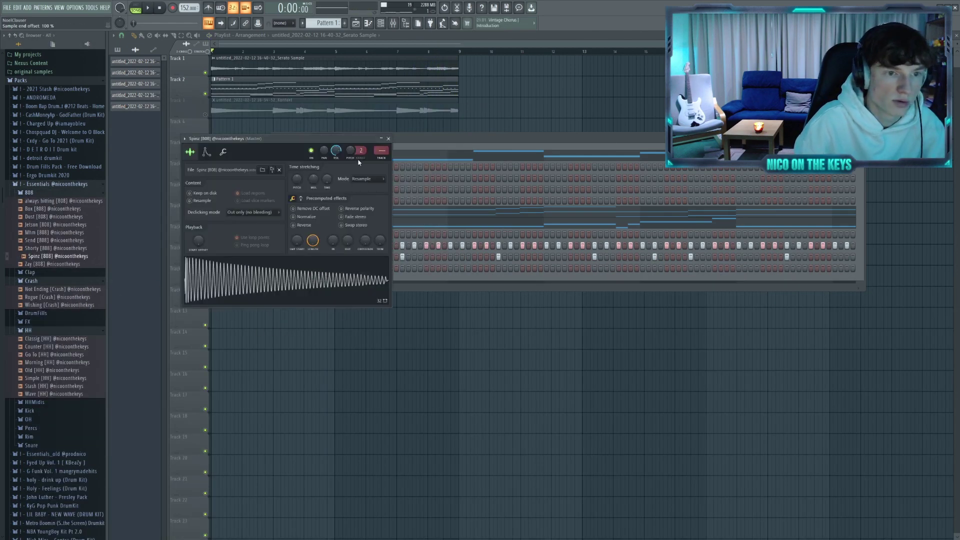
pyautogui.click(224, 153)
pyautogui.click(374, 217)
pyautogui.click(380, 22)
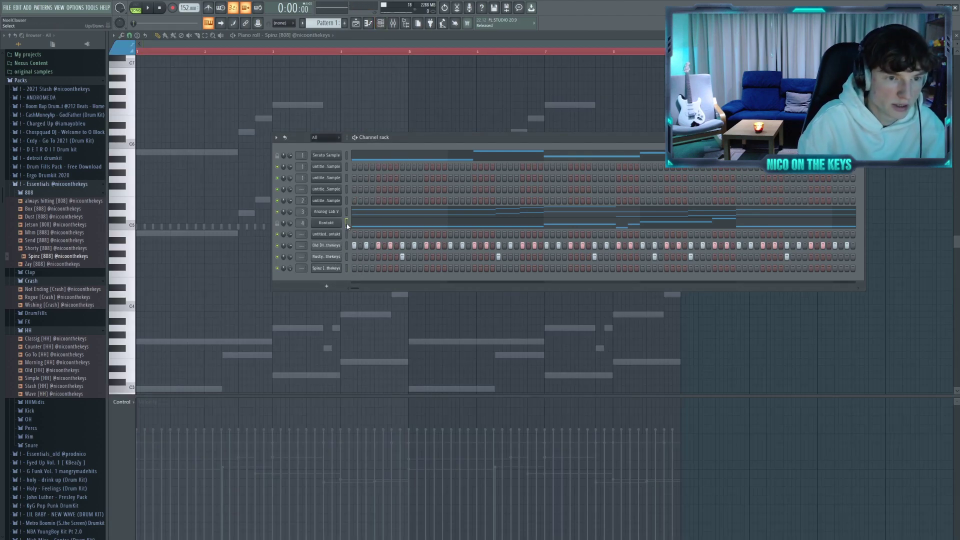
pyautogui.click(349, 269)
# Select all the 808 notes and raise them one octave.
pyautogui.press('Return')
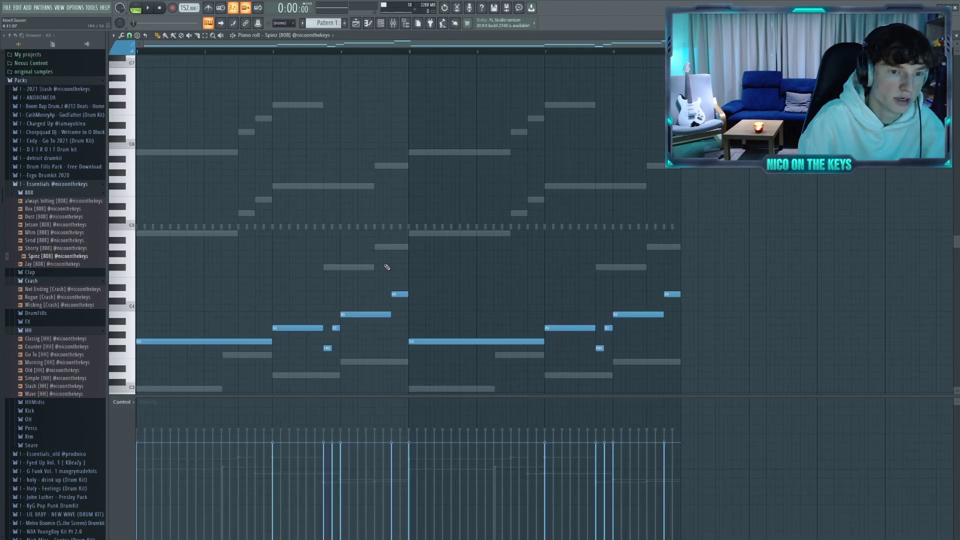
pyautogui.hotkey('ctrl', 'Up')
pyautogui.hotkey('ctrl', 'd')
pyautogui.scroll(3, 271, 277)
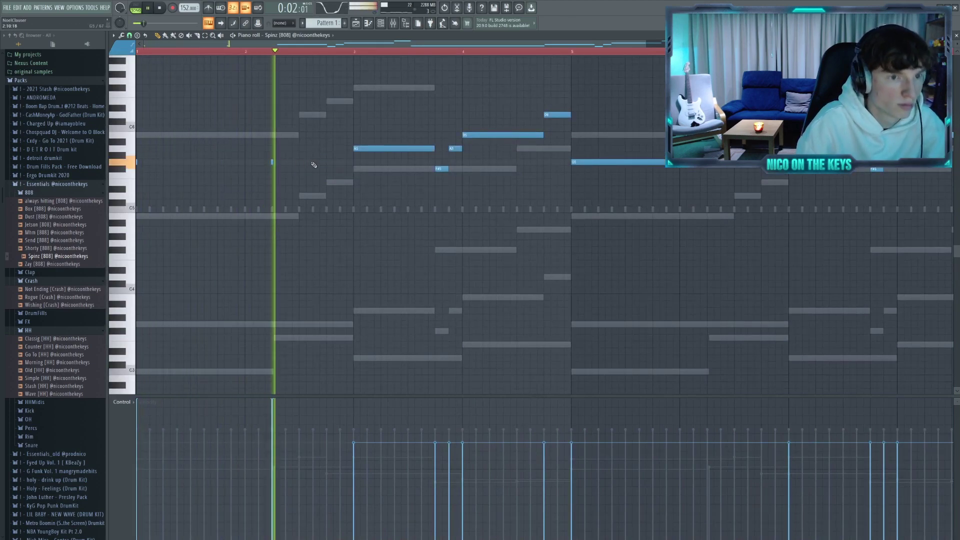
# Replace the long 808 notes with short ones across the pattern.
pyautogui.click(313, 164)
pyautogui.rightClick(364, 148)
pyautogui.press('space')
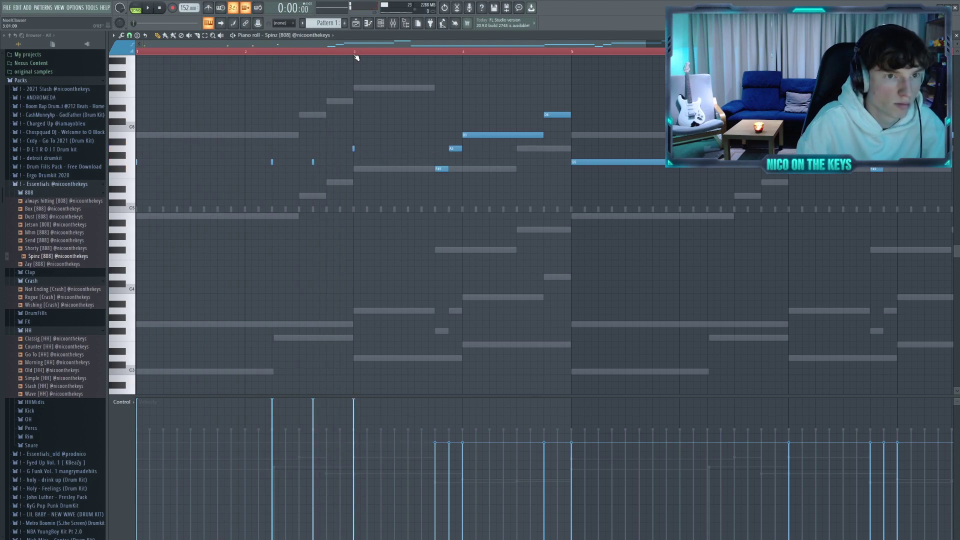
pyautogui.click(394, 148)
pyautogui.rightClick(443, 168)
pyautogui.rightClick(454, 148)
pyautogui.rightClick(503, 135)
pyautogui.click(489, 135)
pyautogui.scroll(3, 497, 141)
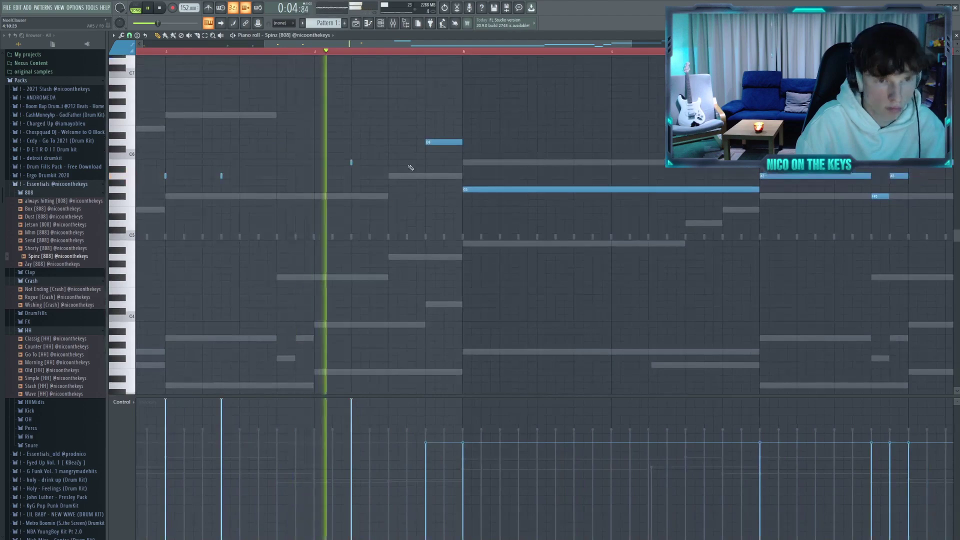
pyautogui.rightClick(421, 164)
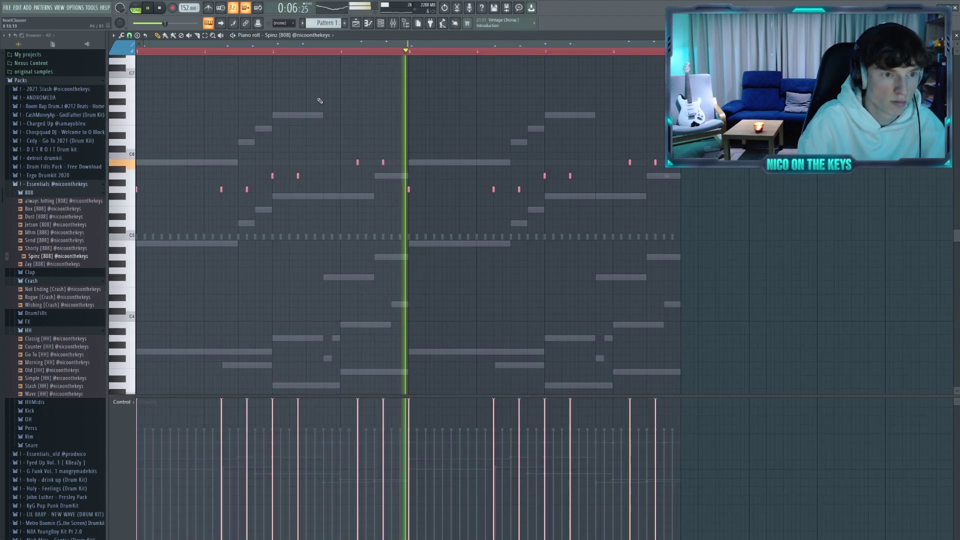
# Drop all 808 notes an octave and open the Serato sample's channel settings.
pyautogui.hotkey('ctrl', 'Down')
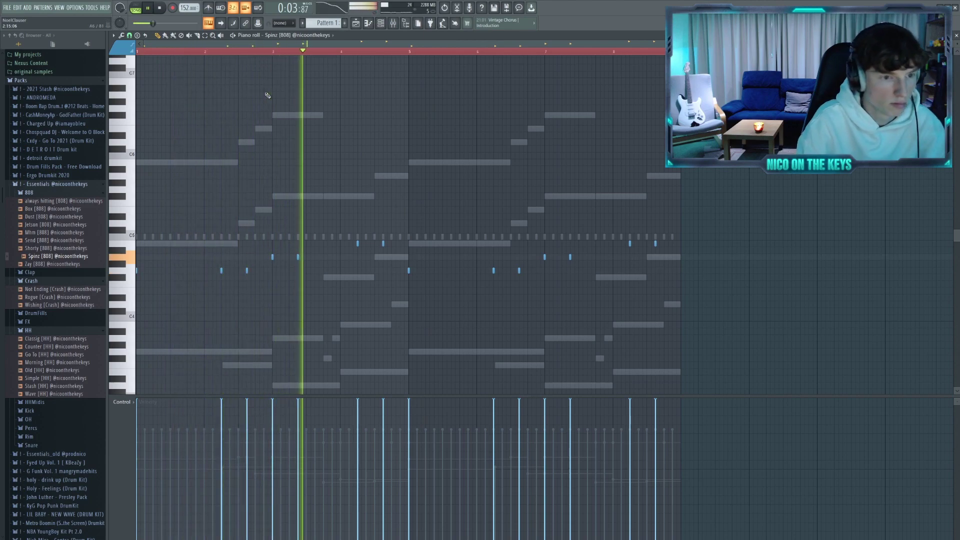
pyautogui.click(358, 24)
pyautogui.click(247, 90)
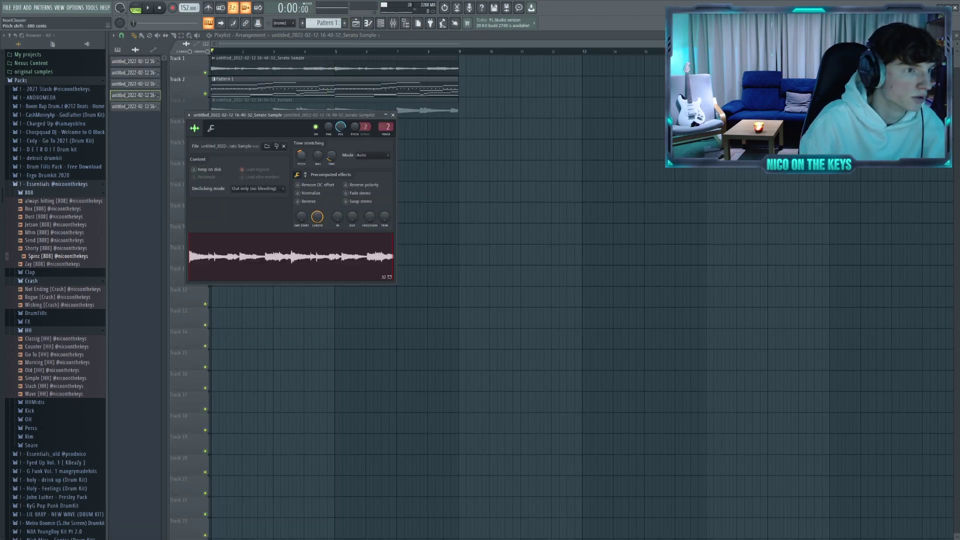
# Close the sample settings and lower one mixer track's volume slightly.
pyautogui.click(378, 23)
pyautogui.press('space')
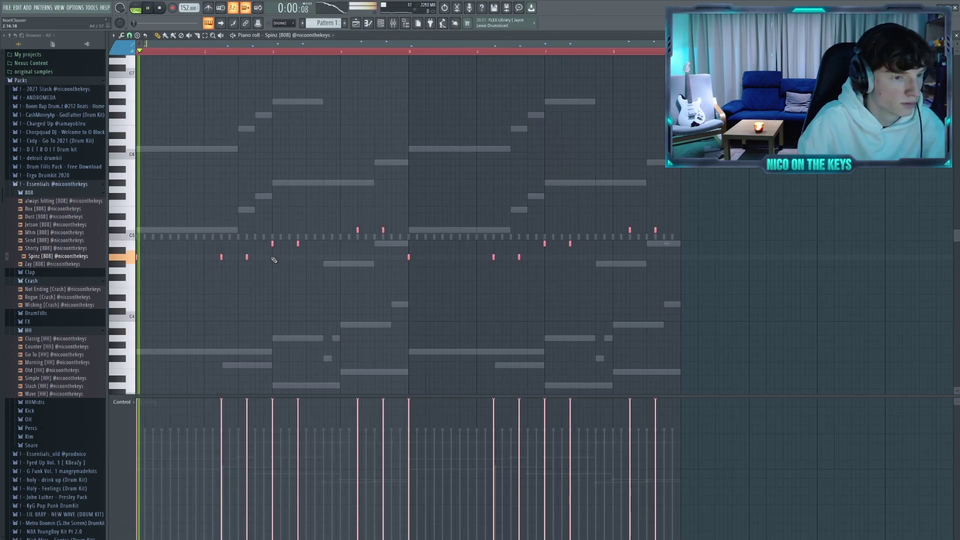
pyautogui.click(378, 23)
pyautogui.click(393, 24)
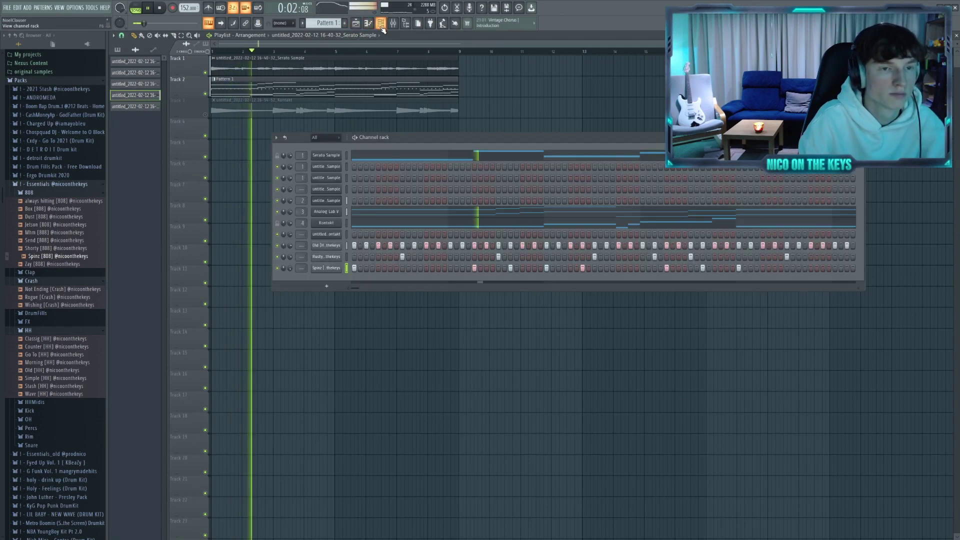
pyautogui.press('F9')
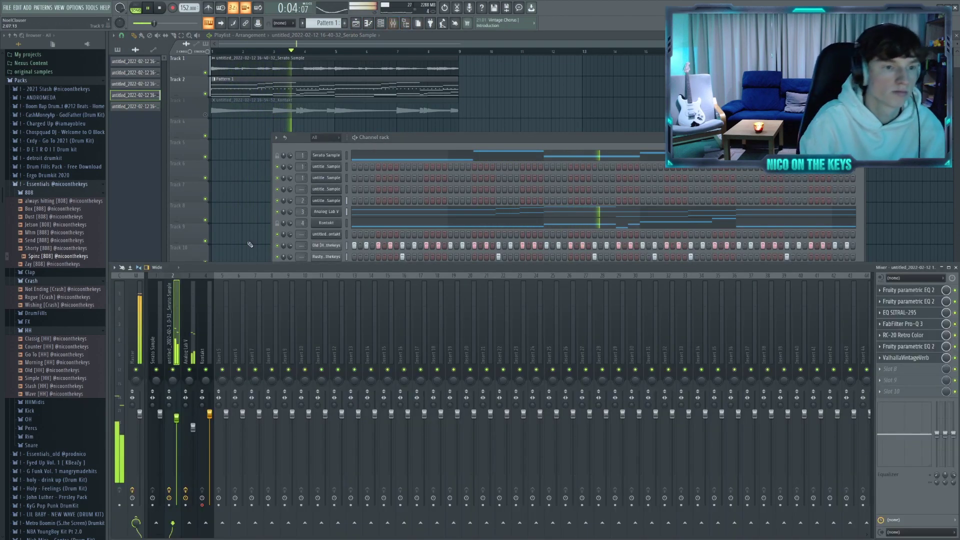
pyautogui.moveTo(191, 425); pyautogui.dragTo(193, 433)
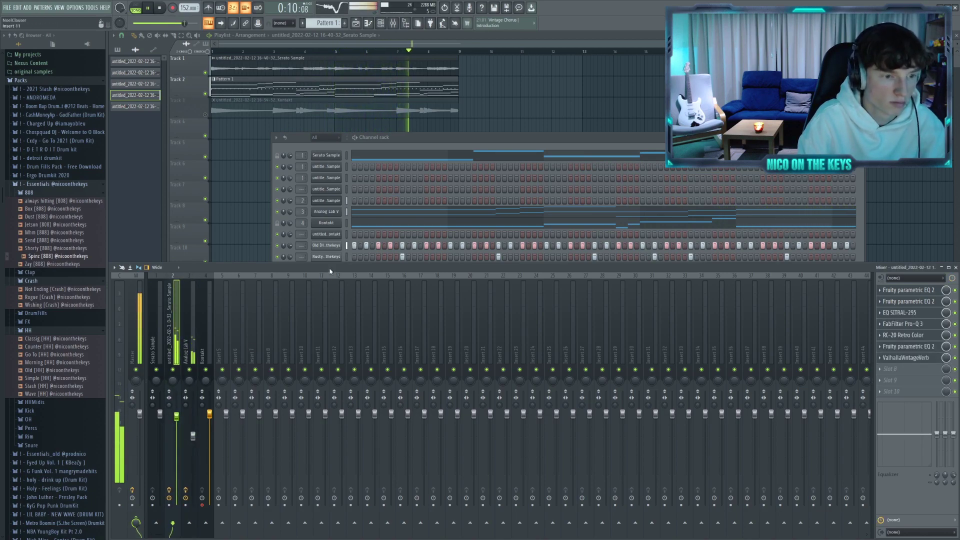
# Bring the 808 notes back up in the piano roll and play the beat.
pyautogui.click(919, 345)
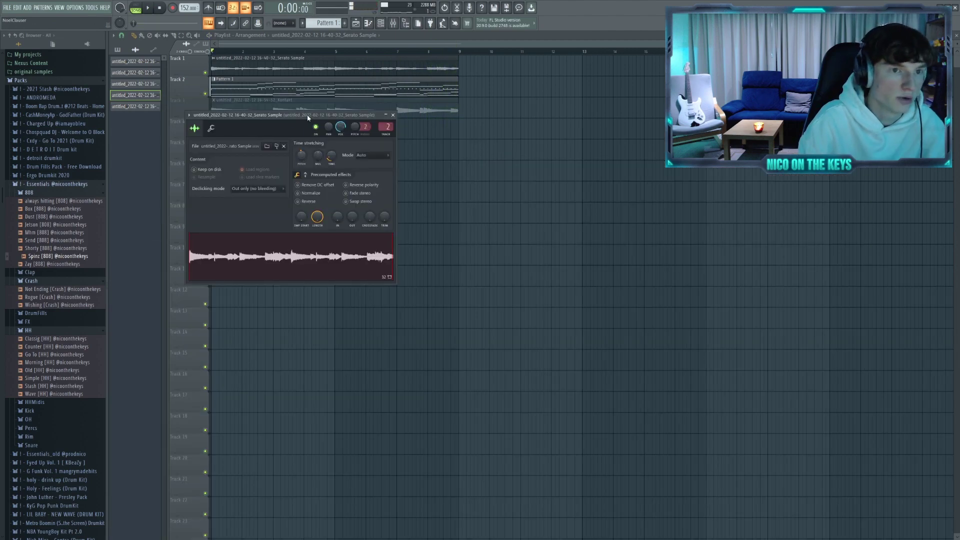
pyautogui.press('F7')
pyautogui.press('space')
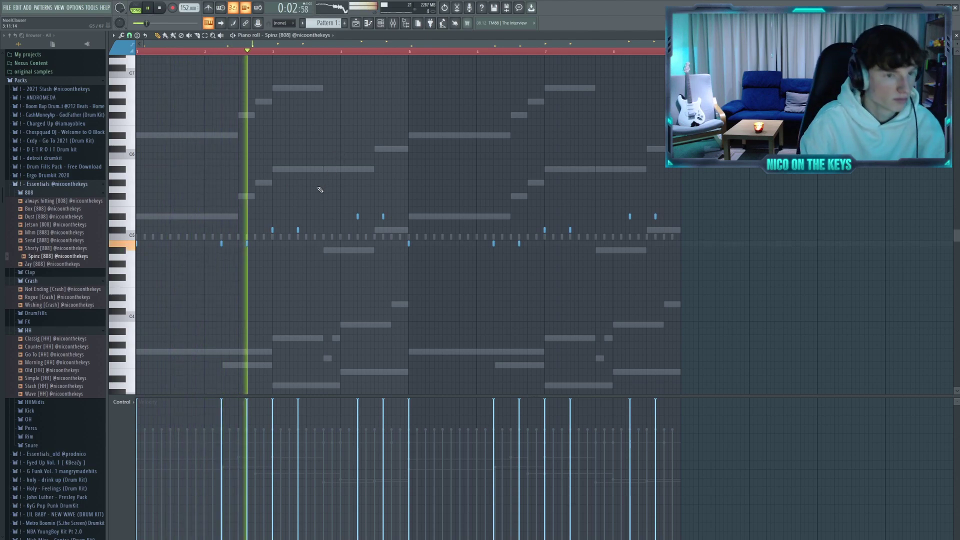
pyautogui.click(751, 411)
pyautogui.click(393, 24)
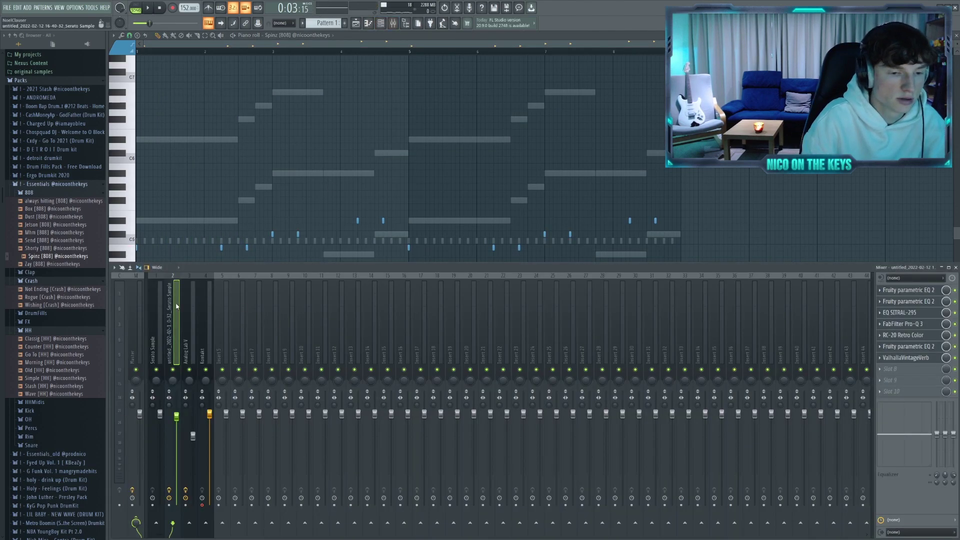
pyautogui.scroll(-3, 42, 351)
# Load the Power [Kick] sample and place short kick notes on the C5 row.
pyautogui.click(30, 316)
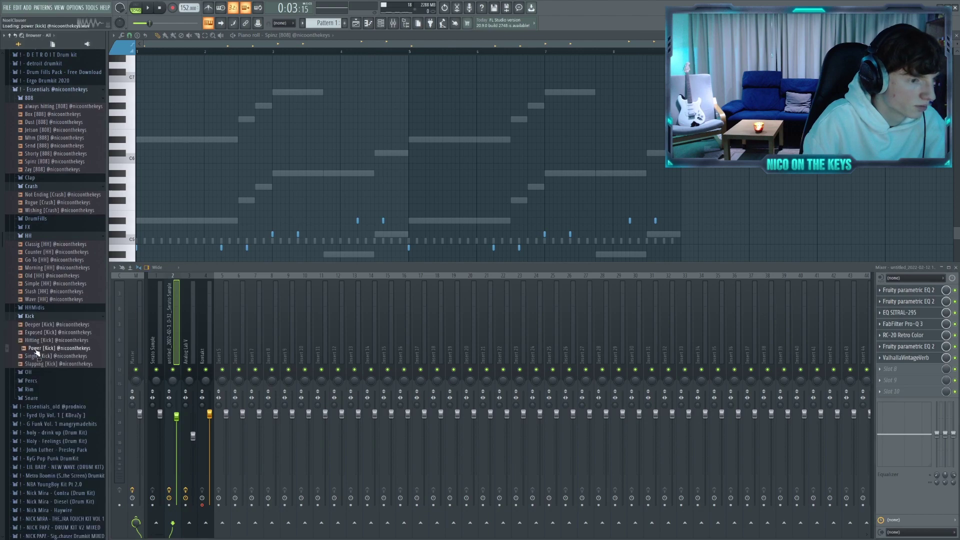
pyautogui.moveTo(369, 47); pyautogui.dragTo(369, 46)
pyautogui.press('space')
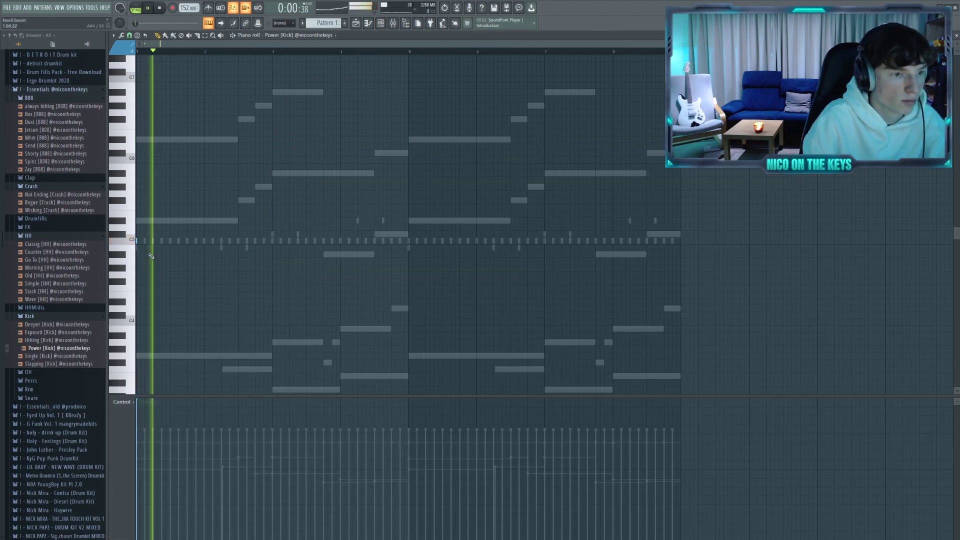
pyautogui.press('space')
pyautogui.press('space')
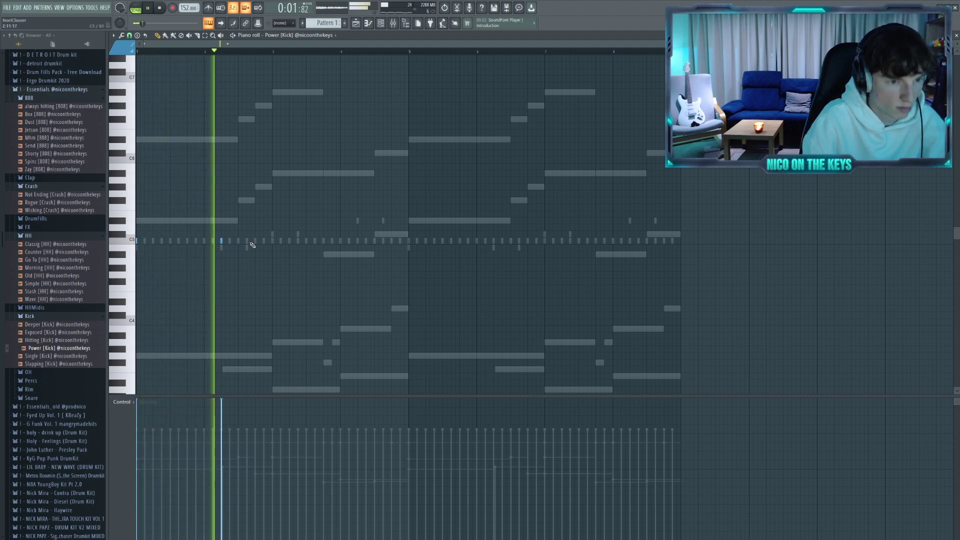
pyautogui.click(247, 240)
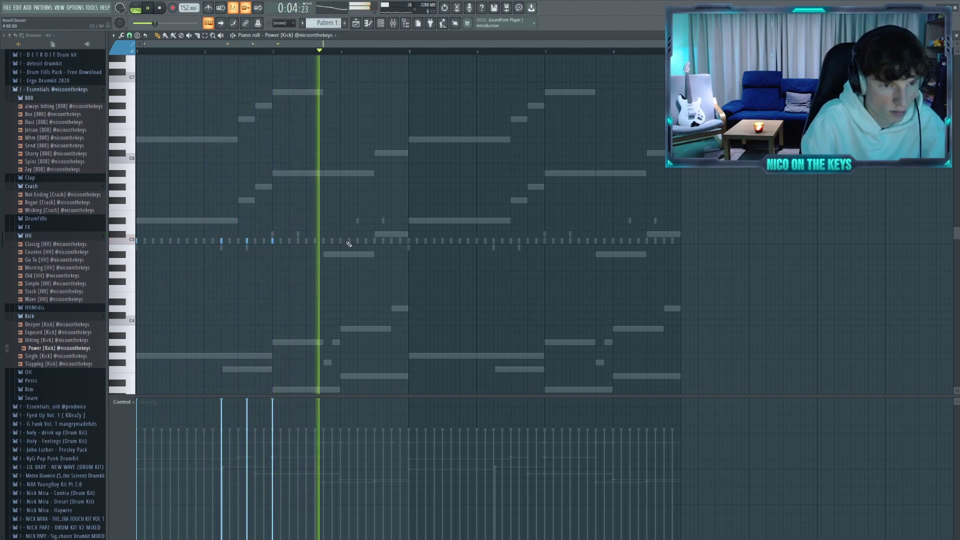
pyautogui.click(358, 241)
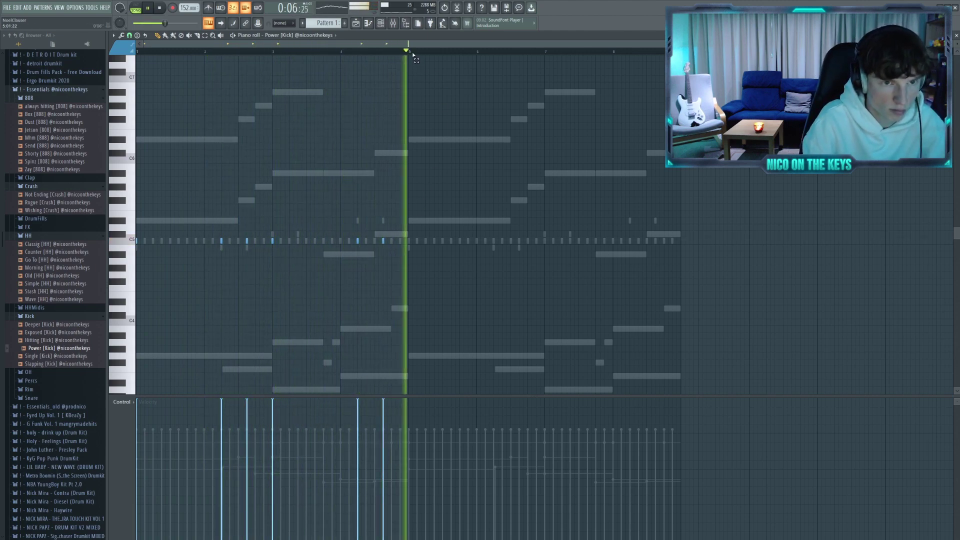
pyautogui.hotkey('ctrl', 'a')
# Route the selected drum channels to mixer tracks starting at track 10.
pyautogui.press('space')
pyautogui.hotkey('ctrl', 'a')
pyautogui.press('F6')
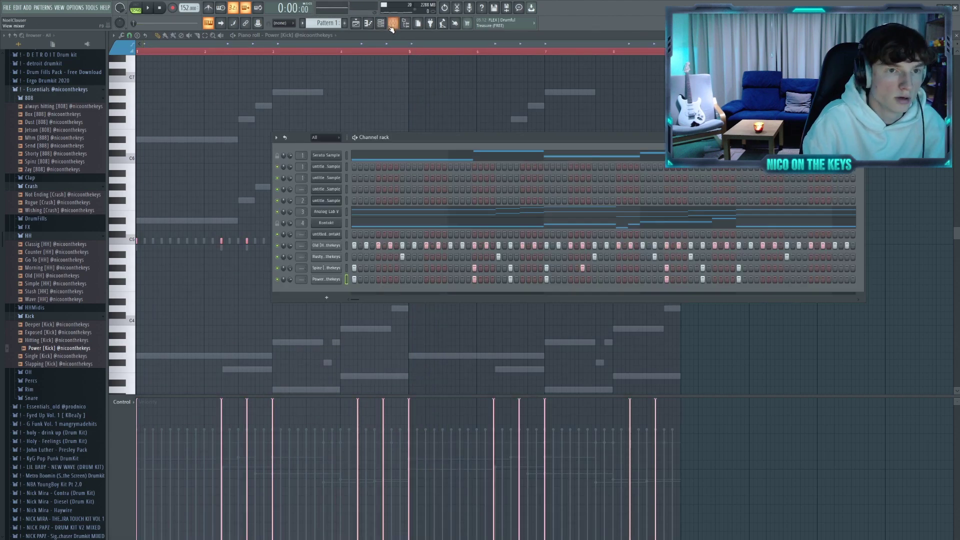
pyautogui.press('F9')
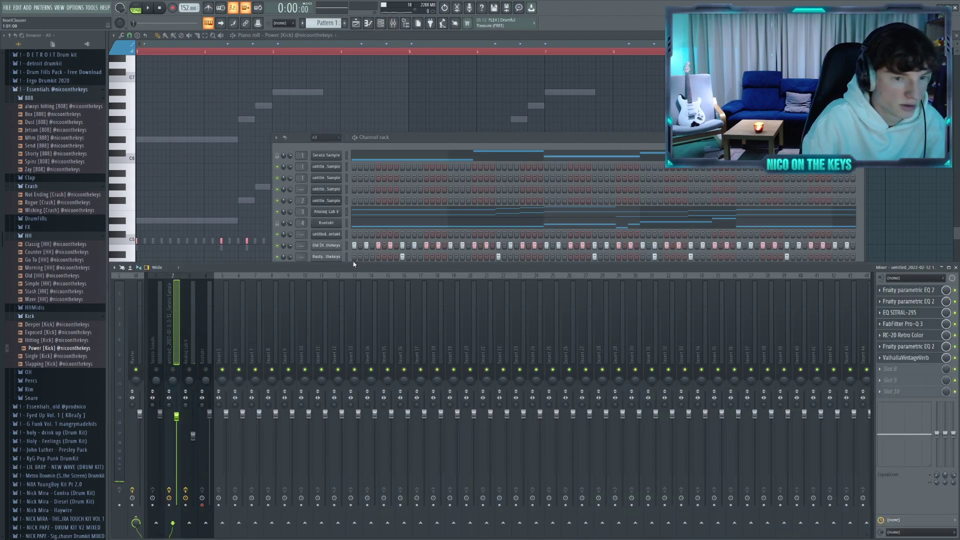
pyautogui.moveTo(355, 264); pyautogui.dragTo(324, 260)
pyautogui.rightClick(322, 360)
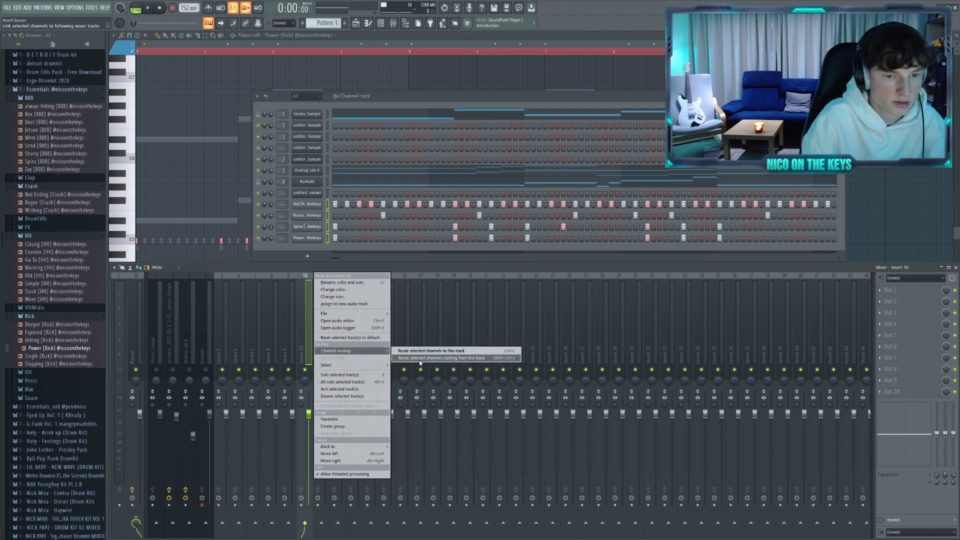
pyautogui.click(450, 350)
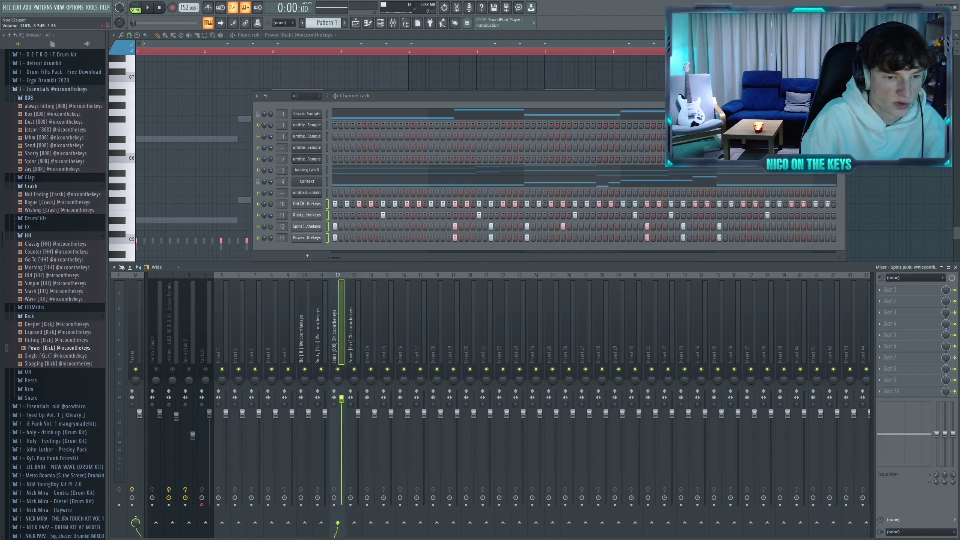
# Play the beat and check the Old hi-hat, Power kick and Spinz 808 tracks.
pyautogui.press('space')
pyautogui.click(289, 342)
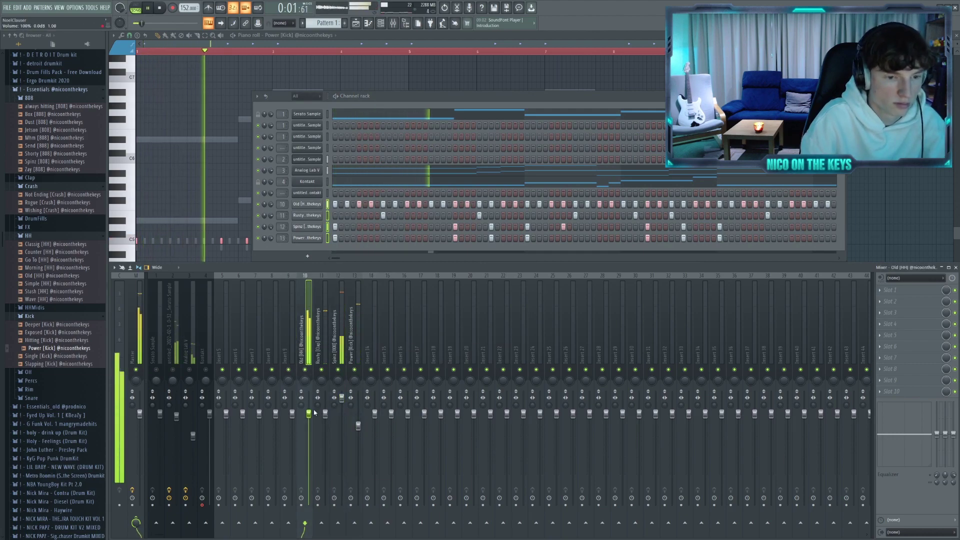
pyautogui.click(358, 390)
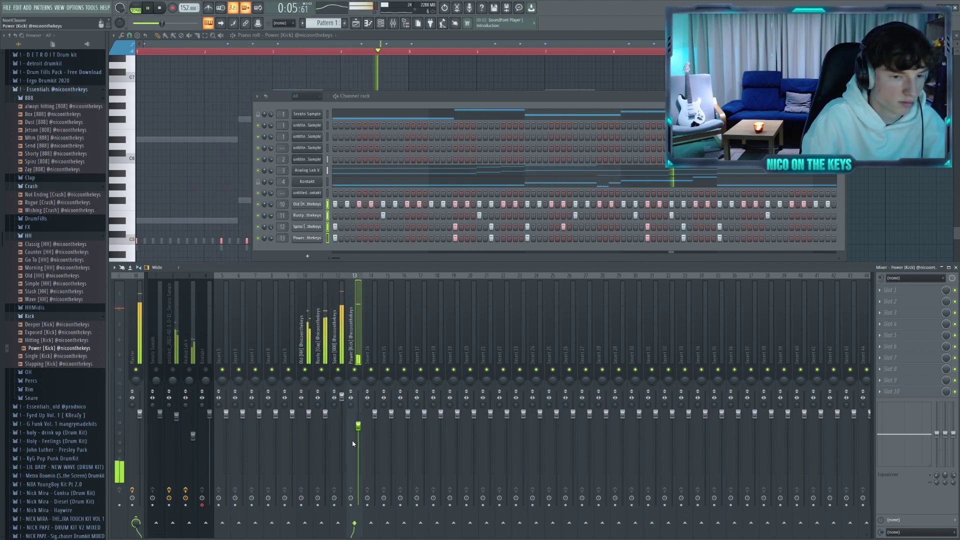
pyautogui.click(342, 398)
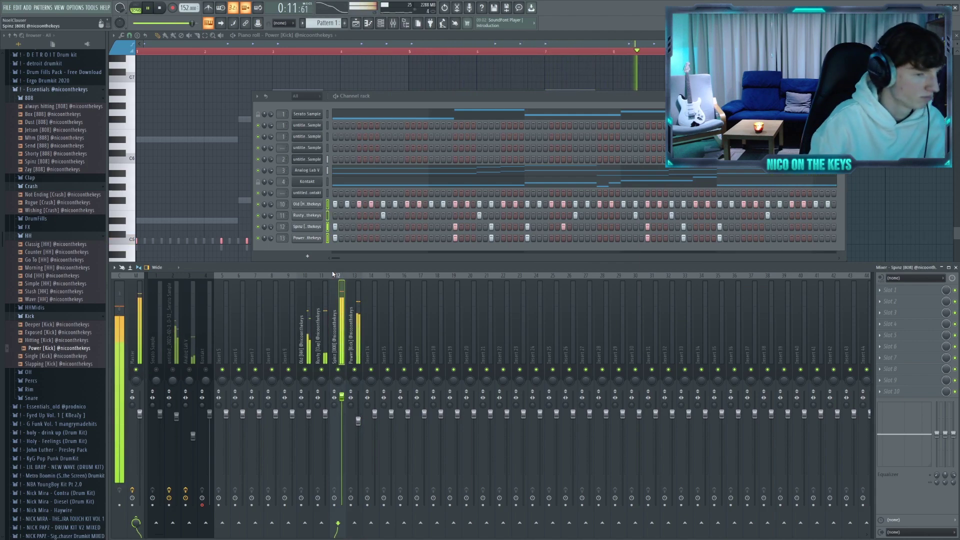
pyautogui.press('space')
pyautogui.click(309, 323)
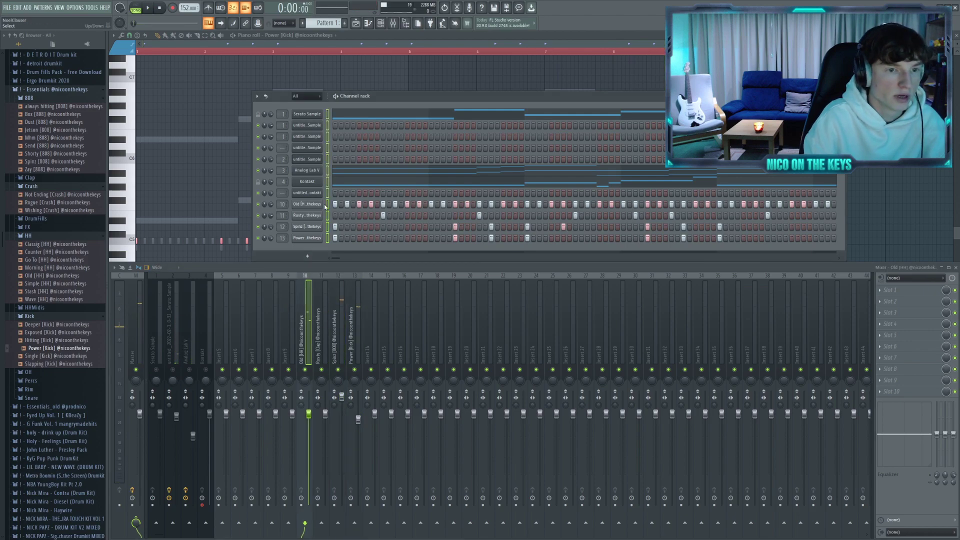
# Load the Midi1 pattern from HHMidis onto the Old (HH) hi-hat and play it.
pyautogui.click(36, 307)
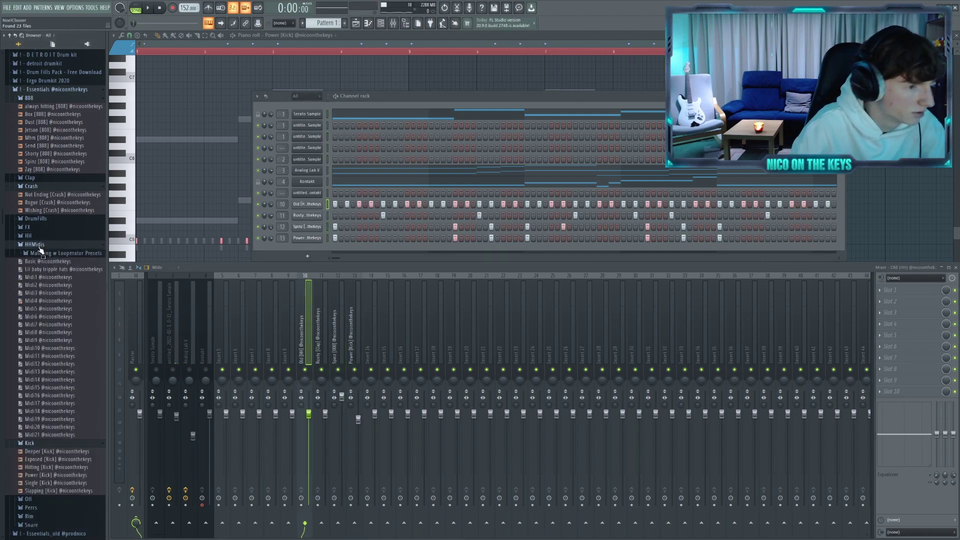
pyautogui.moveTo(43, 277); pyautogui.dragTo(353, 204)
pyautogui.press('space')
# Audition Midi2, then load Midi3 onto the hi-hat and view it in the piano roll.
pyautogui.click(49, 286)
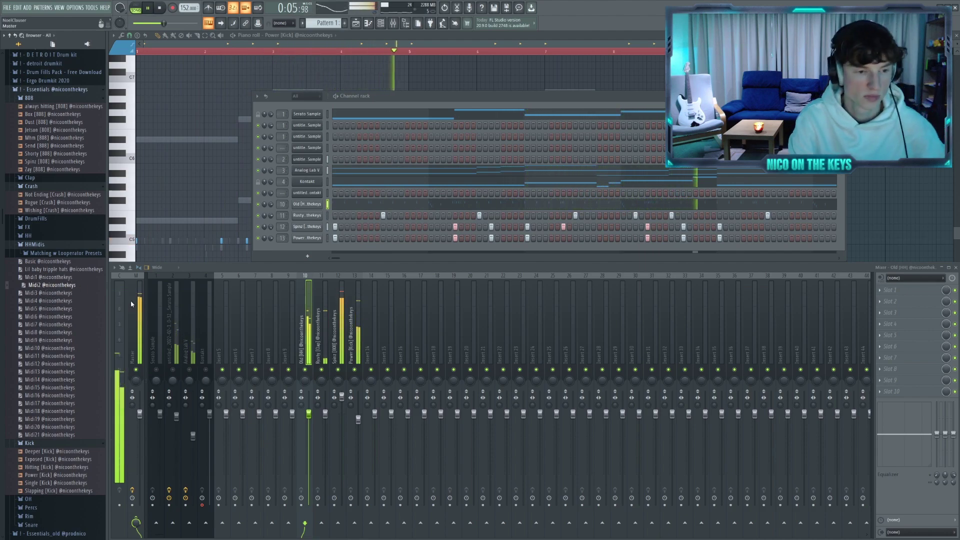
pyautogui.click(165, 373)
pyautogui.press('space')
pyautogui.press('space')
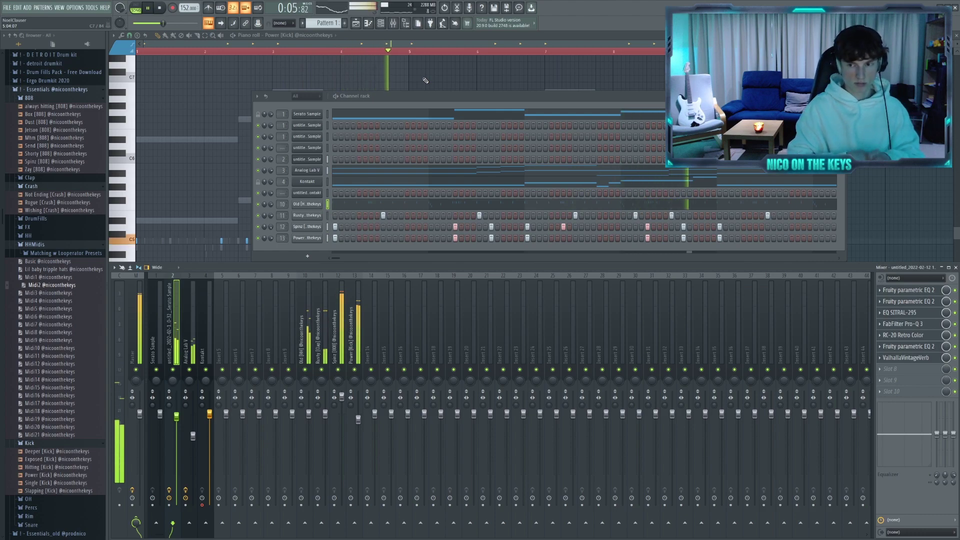
pyautogui.press('F7')
pyautogui.moveTo(49, 292); pyautogui.dragTo(353, 204)
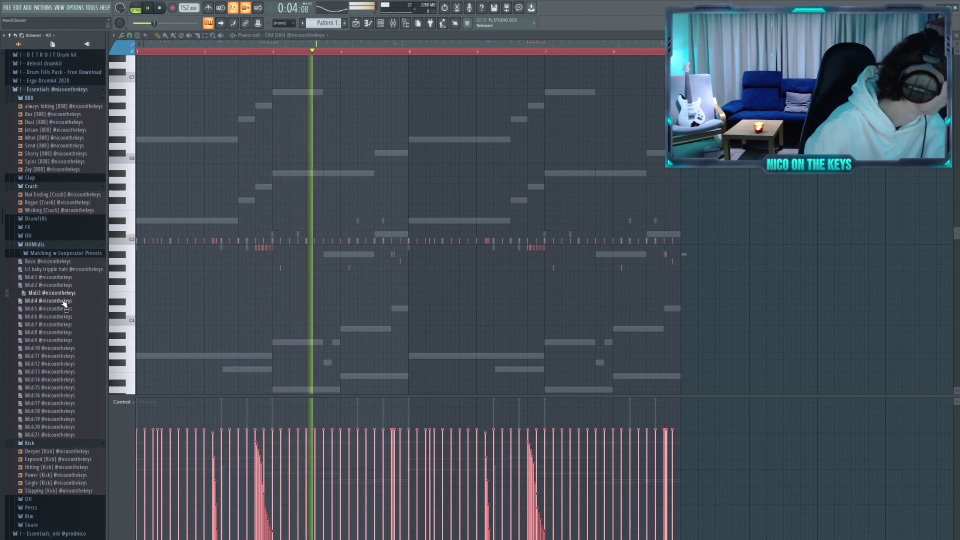
# Review the hat pattern in the piano roll and play it from the start.
pyautogui.click(390, 339)
pyautogui.press('space')
pyautogui.scroll(2, 421, 248)
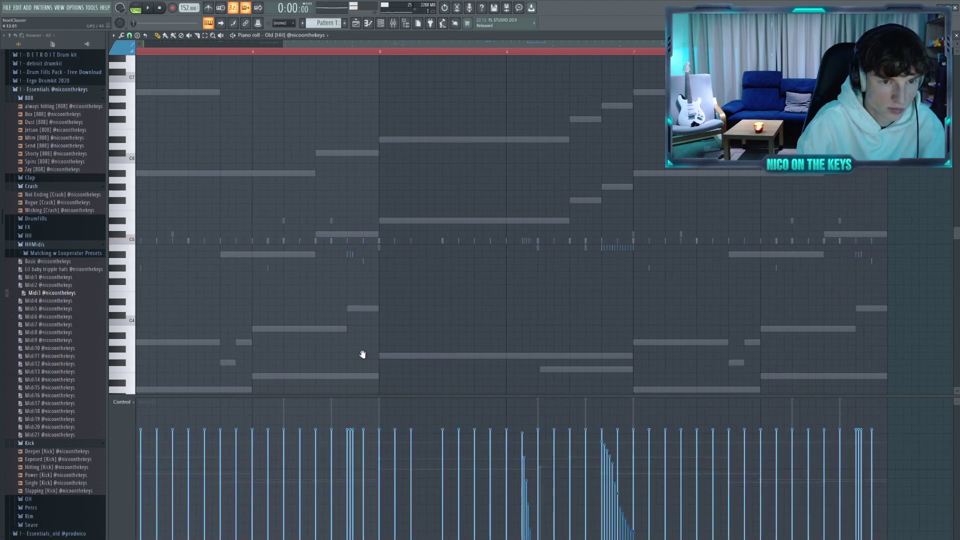
pyautogui.moveTo(393, 355); pyautogui.dragTo(666, 236)
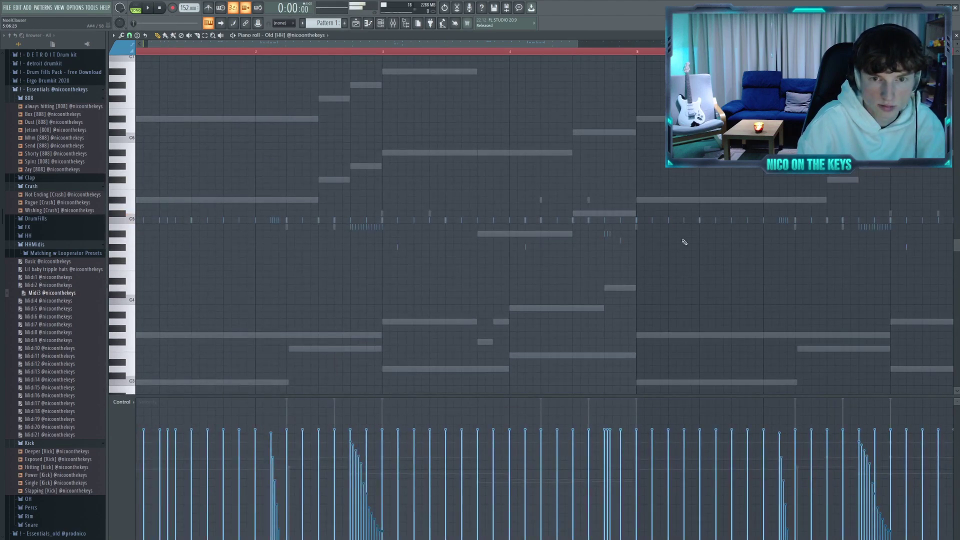
pyautogui.scroll(-2, 179, 230)
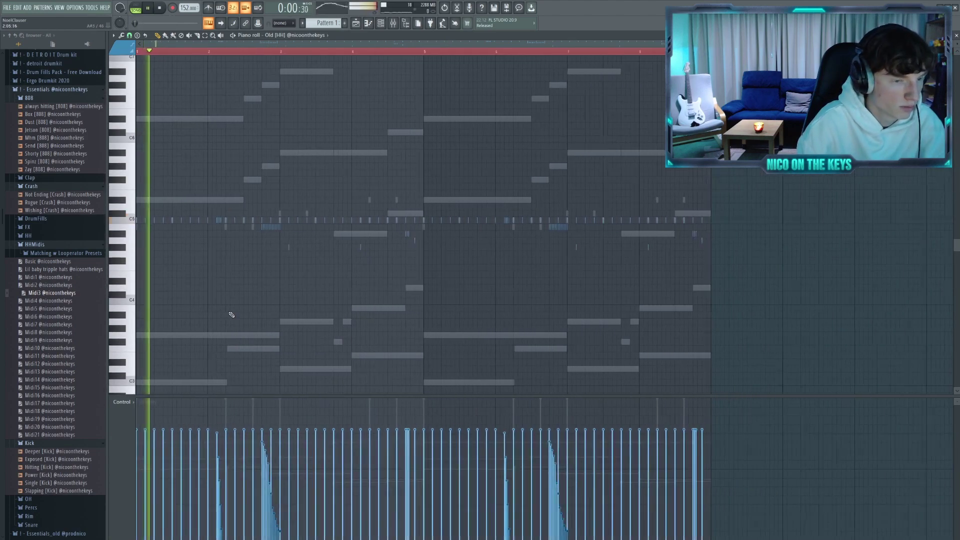
pyautogui.press('space')
# Select and deselect the hat notes, then open the effect list for the hi-hat insert's first slot.
pyautogui.hotkey('ctrl', 'a')
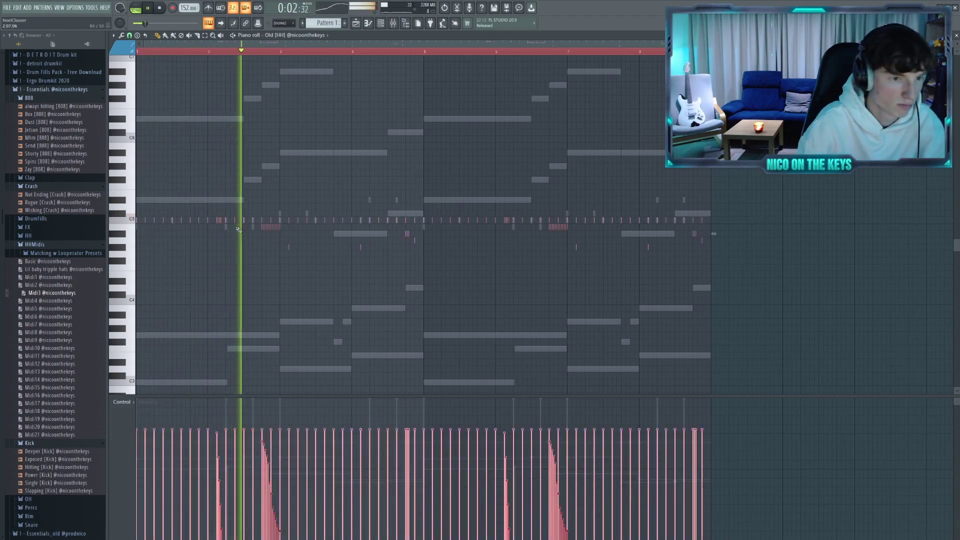
pyautogui.hotkey('ctrl', 'd')
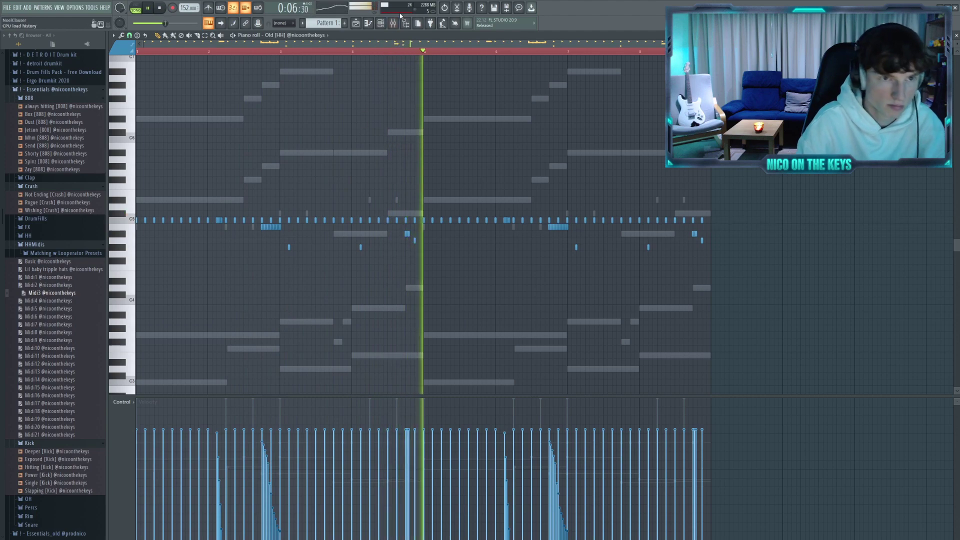
pyautogui.press('F9')
pyautogui.click(884, 293)
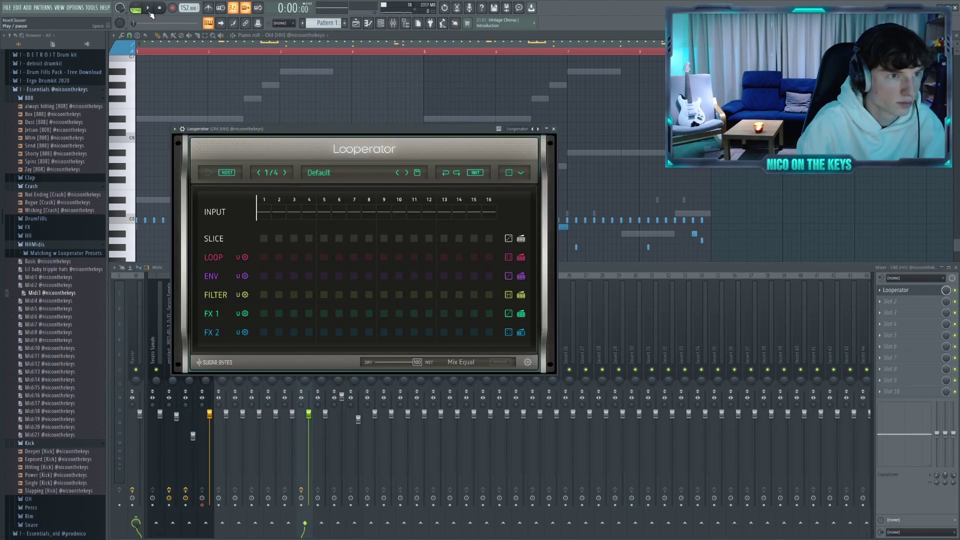
# Program Looperator loop repeats on steps 6 and 14 for the Old hi-hat.
pyautogui.click(338, 256)
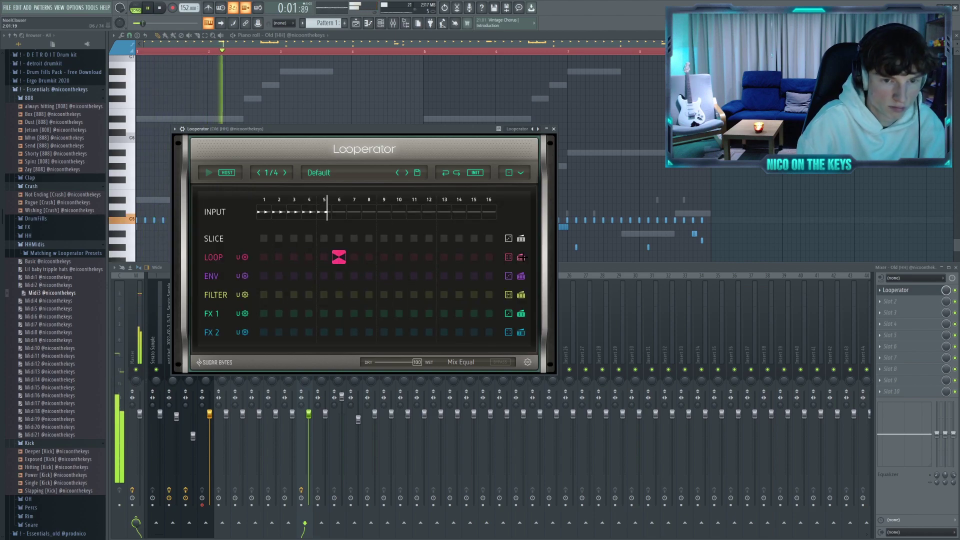
pyautogui.click(459, 259)
pyautogui.click(457, 294)
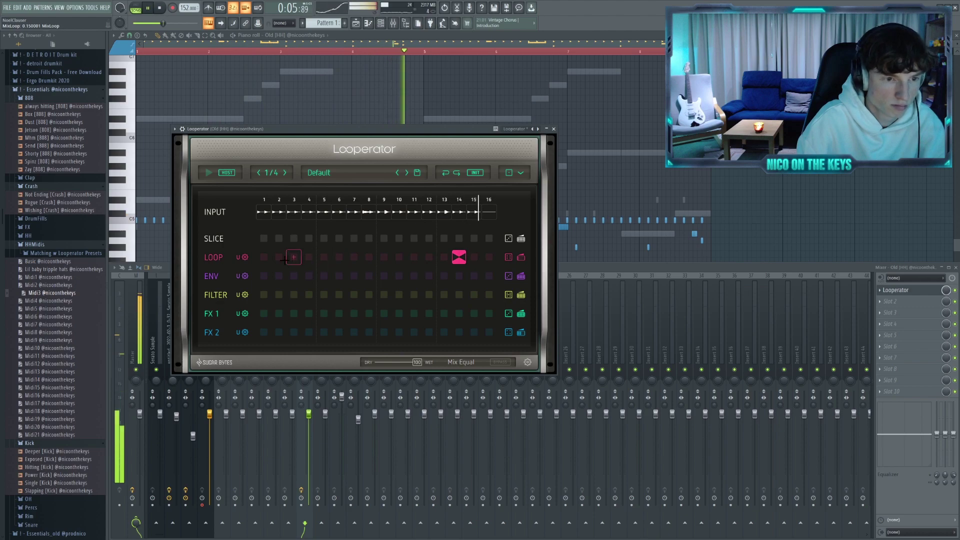
pyautogui.click(341, 258)
pyautogui.click(357, 270)
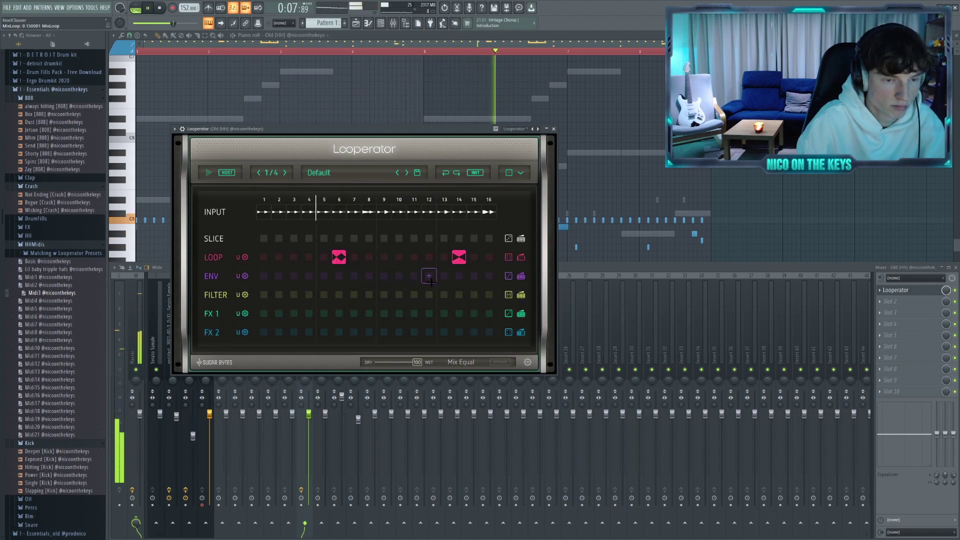
# Add FX 2 effects on steps 1 and 9, and FX 1 effects on steps 9 and 16.
pyautogui.click(383, 332)
pyautogui.click(390, 286)
pyautogui.click(279, 332)
pyautogui.click(237, 277)
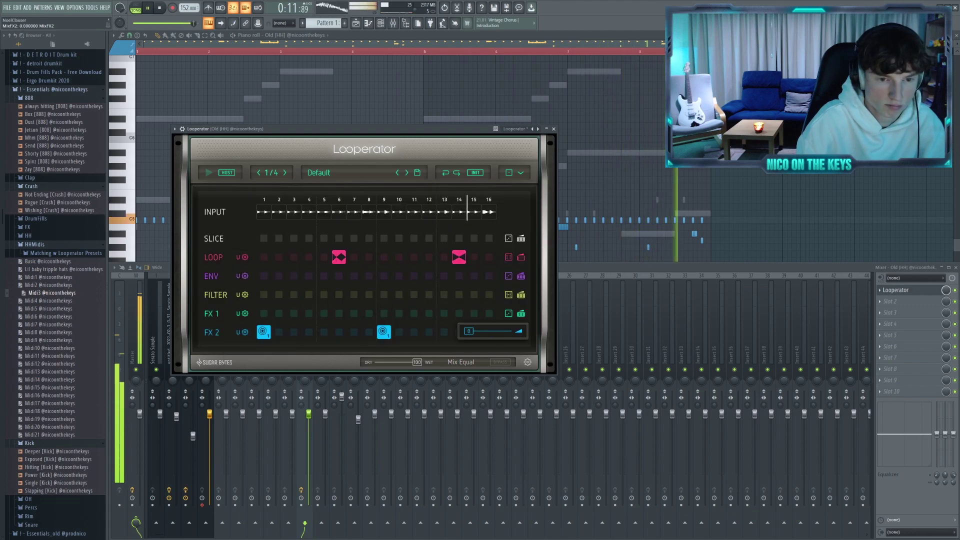
pyautogui.click(383, 313)
pyautogui.click(368, 293)
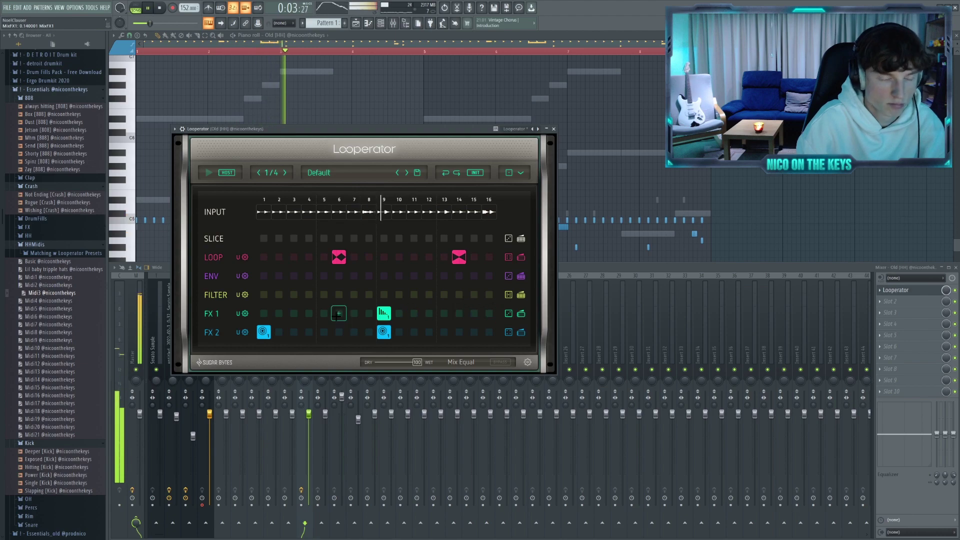
pyautogui.click(489, 314)
pyautogui.click(472, 289)
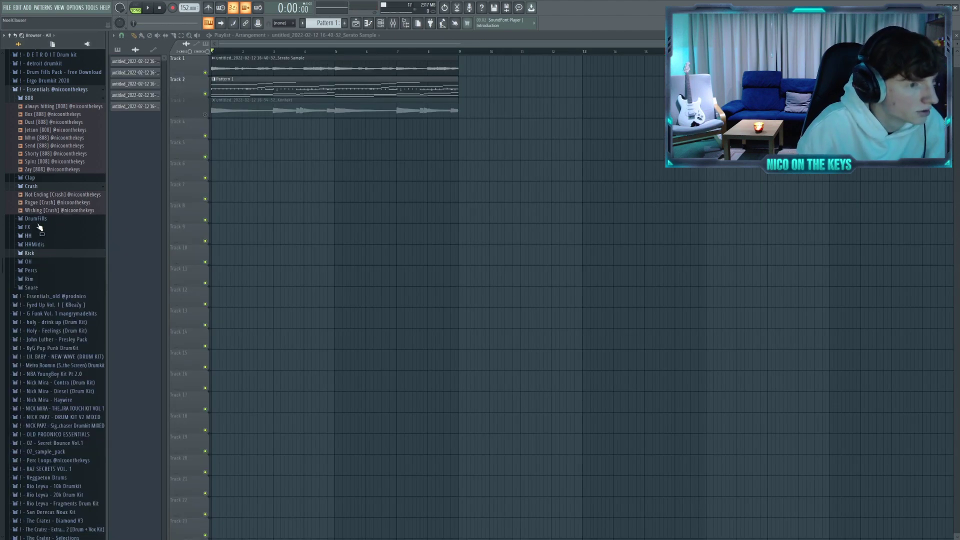
# Place the Rouge Crash from the Baton Rouge One Shot kit on Track 6.
pyautogui.click(41, 211)
pyautogui.scroll(-5, 54, 272)
pyautogui.click(58, 279)
pyautogui.click(56, 262)
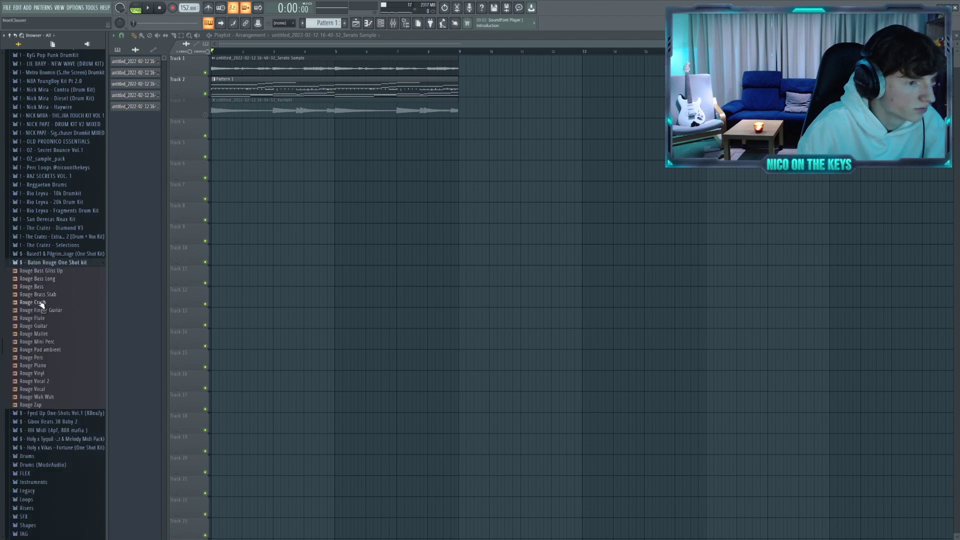
pyautogui.moveTo(41, 304); pyautogui.dragTo(256, 164)
pyautogui.scroll(4, 234, 223)
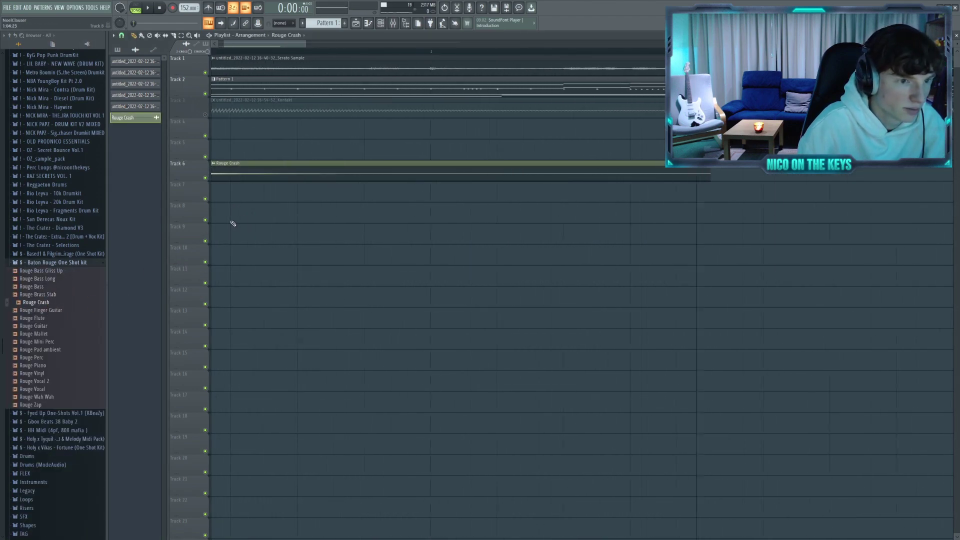
pyautogui.scroll(-4, 398, 177)
# Reverse the Rouge Crash in its sampler settings and move the clip later on Track 6.
pyautogui.doubleClick(393, 173)
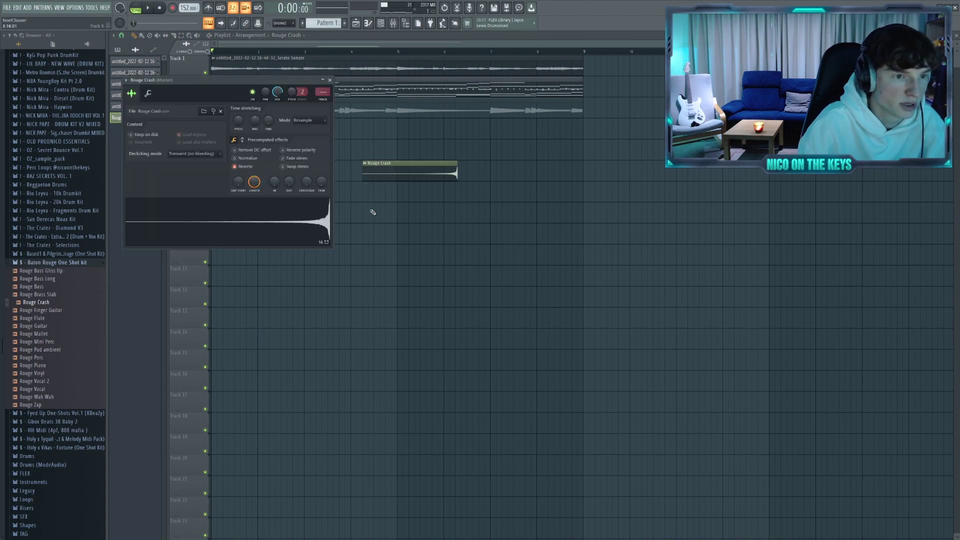
pyautogui.press('Escape')
pyautogui.moveTo(421, 171); pyautogui.dragTo(599, 177)
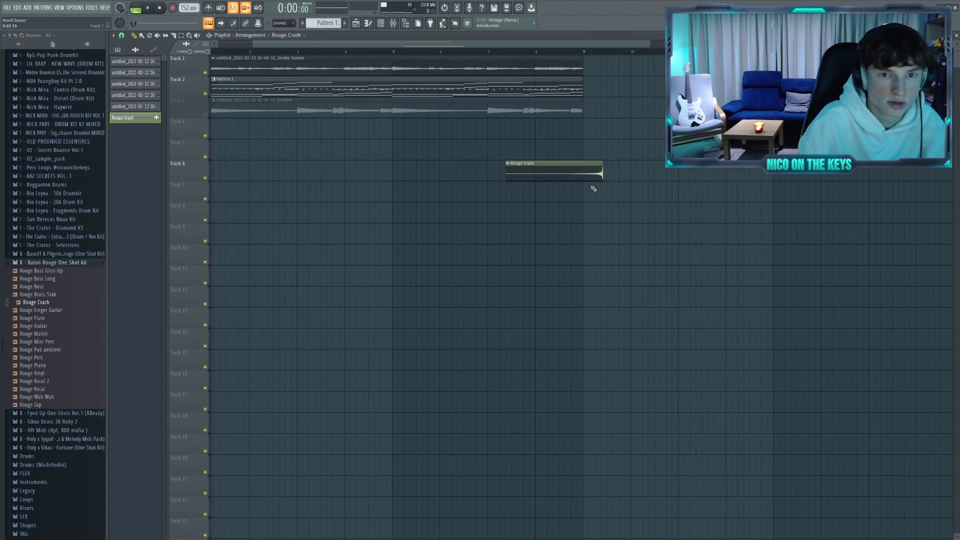
pyautogui.click(56, 262)
pyautogui.scroll(3, 60, 160)
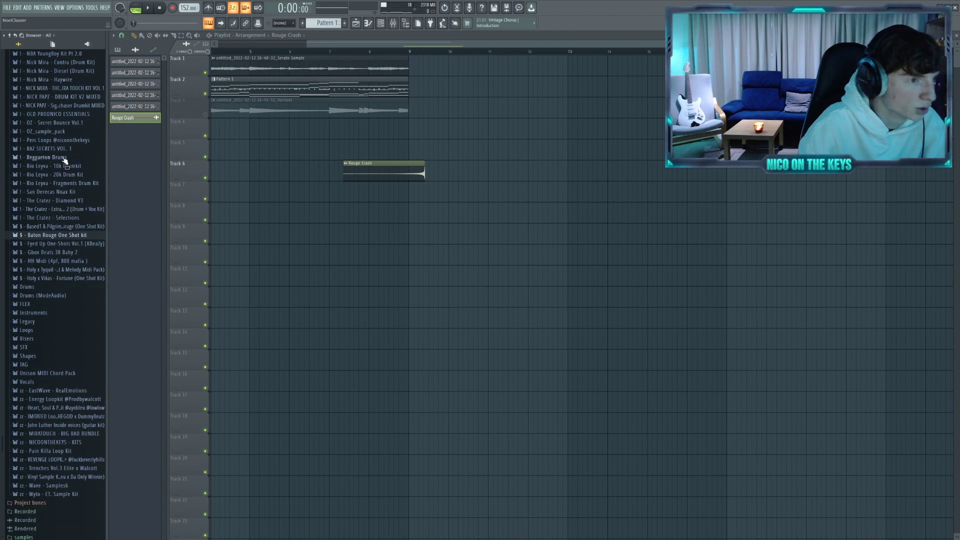
pyautogui.scroll(3, 60, 160)
pyautogui.scroll(3, 45, 165)
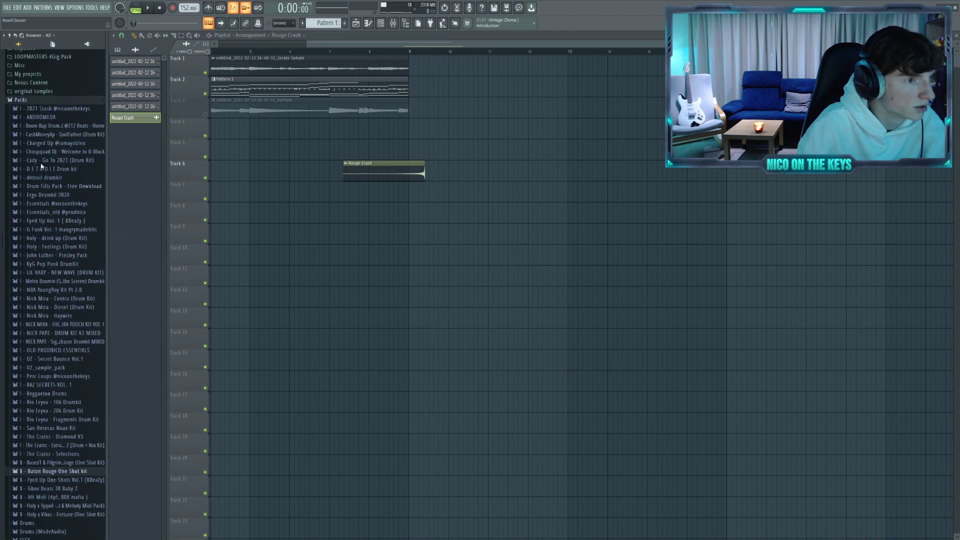
# Place the Not Ending crash from the Essentials Crash folder at the start of Track 6.
pyautogui.click(47, 213)
pyautogui.moveTo(64, 309); pyautogui.dragTo(248, 211)
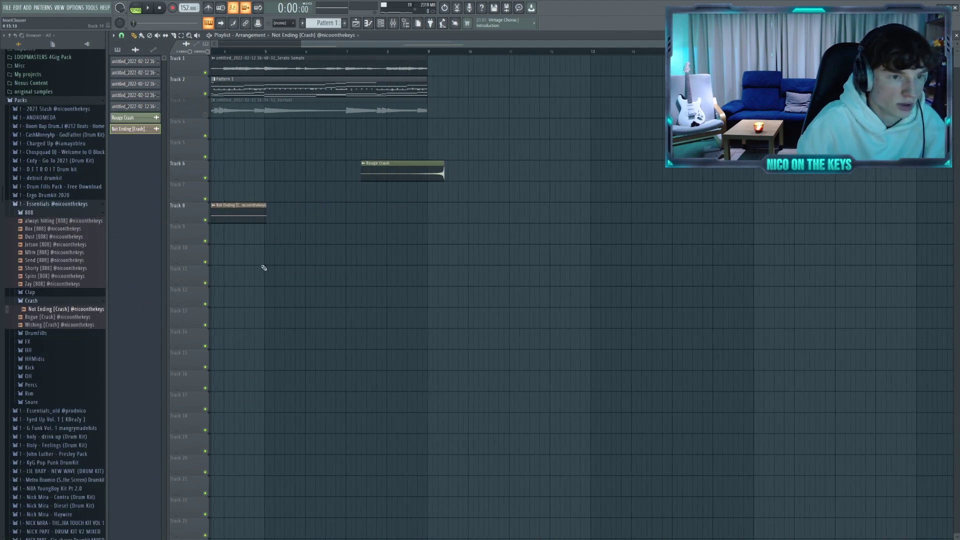
pyautogui.scroll(3, 312, 216)
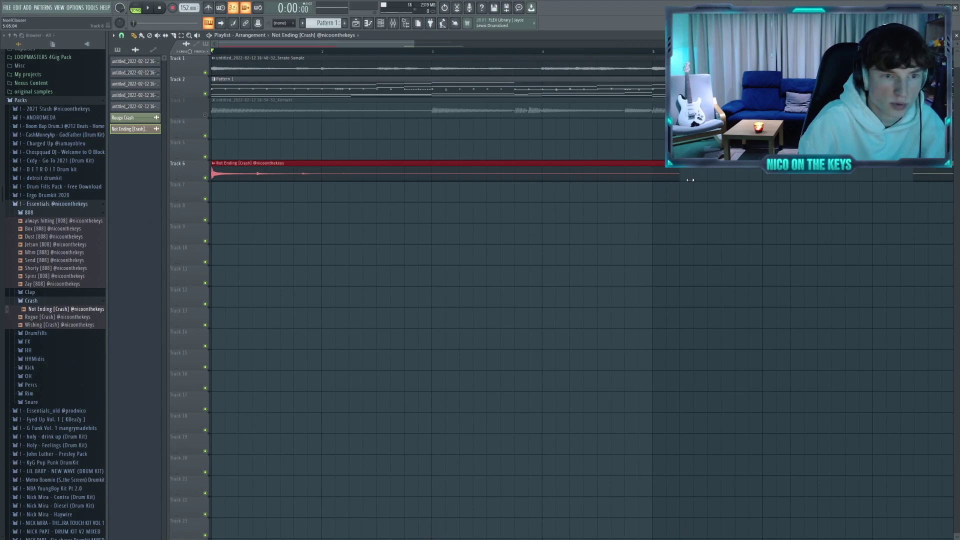
pyautogui.doubleClick(780, 173)
pyautogui.press('space')
# Move the reversed Rouge Crash clip down onto Track 7.
pyautogui.rightClick(446, 217)
pyautogui.press('Escape')
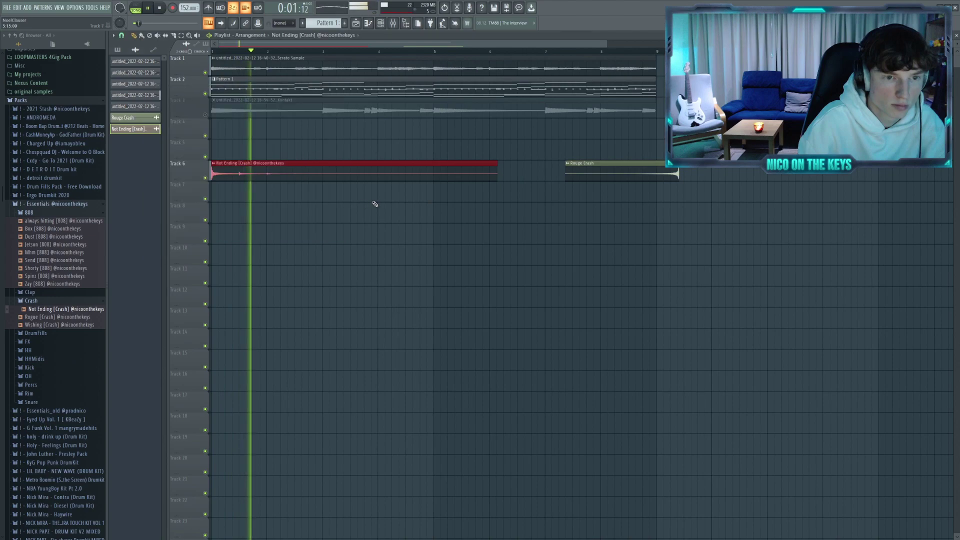
pyautogui.rightClick(421, 225)
pyautogui.click(450, 240)
pyautogui.doubleClick(355, 173)
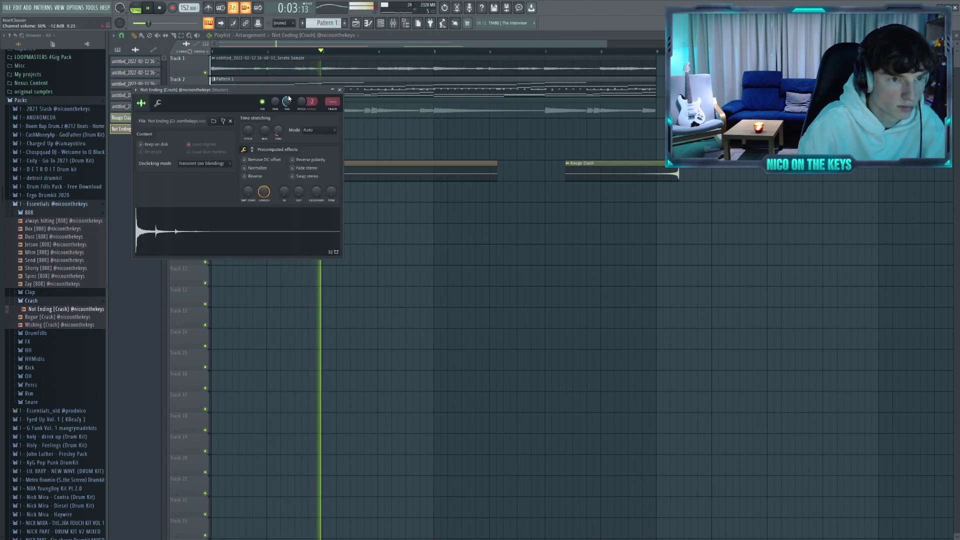
pyautogui.press('Escape')
pyautogui.moveTo(616, 173)
pyautogui.mouseDown()
pyautogui.moveTo(457, 195)
pyautogui.moveTo(623, 191)
pyautogui.mouseUp()
# Select the whole arrangement to frame the 8-bar loop, then stop playback.
pyautogui.rightClick(653, 238)
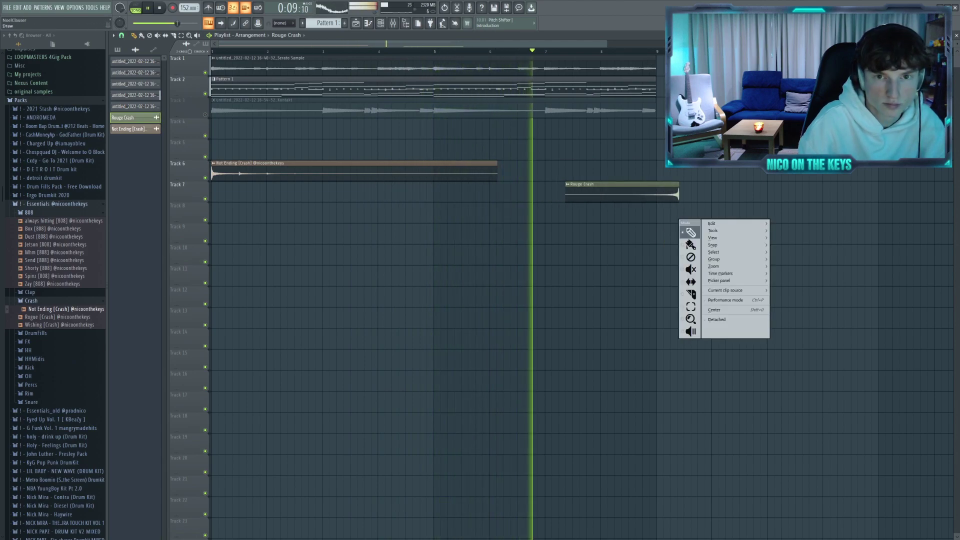
pyautogui.press('Escape')
pyautogui.hotkey('ctrl', 'a')
pyautogui.scroll(-3, 608, 274)
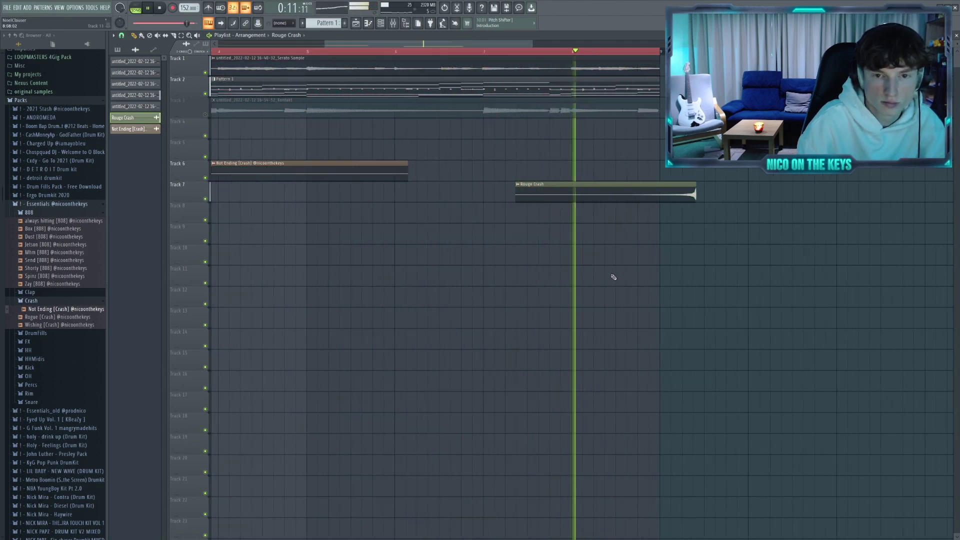
pyautogui.scroll(-3, 518, 281)
pyautogui.rightClick(457, 218)
pyautogui.press('Escape')
pyautogui.rightClick(443, 199)
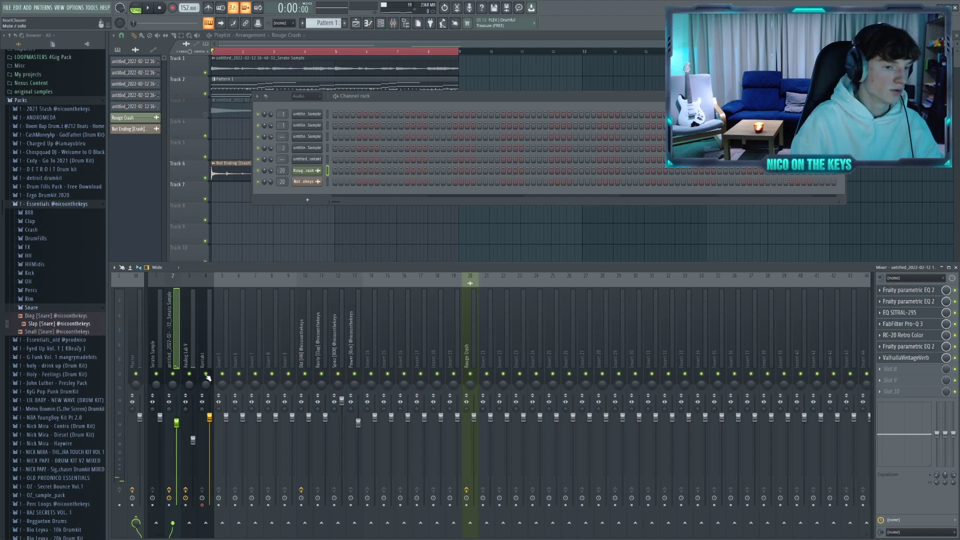
# Add the Slap snare as a new channel and open its notes for editing.
pyautogui.moveTo(317, 194); pyautogui.dragTo(318, 196)
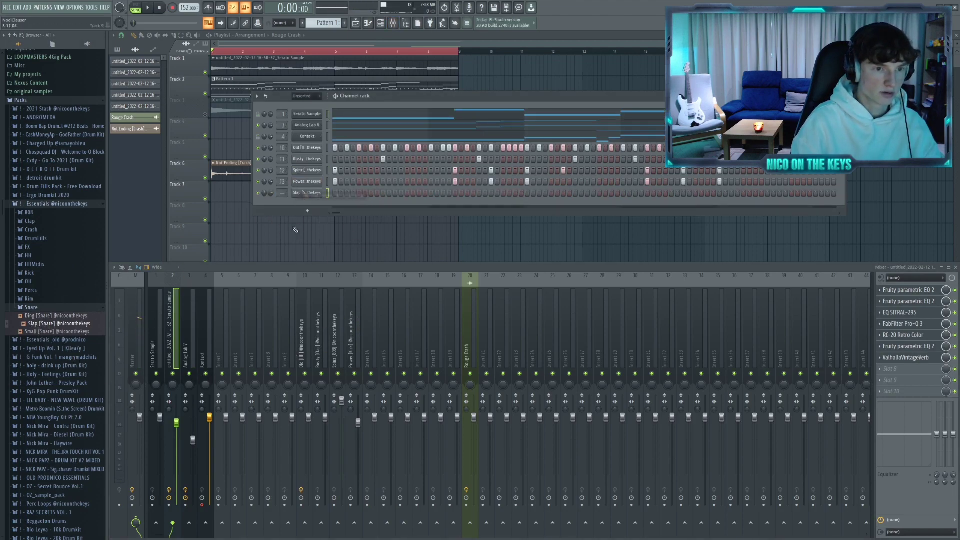
pyautogui.press('space')
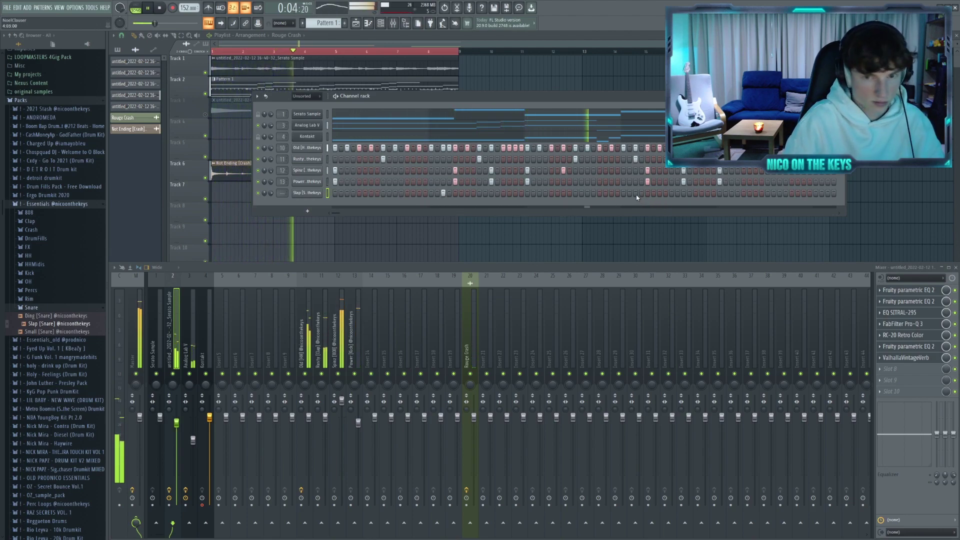
pyautogui.click(368, 23)
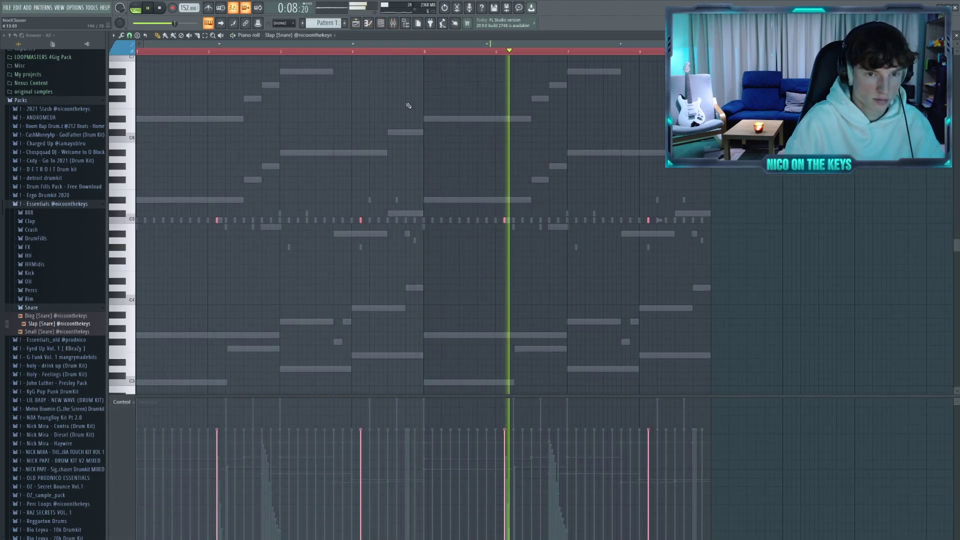
pyautogui.scroll(-3, 240, 216)
pyautogui.scroll(-2, 239, 216)
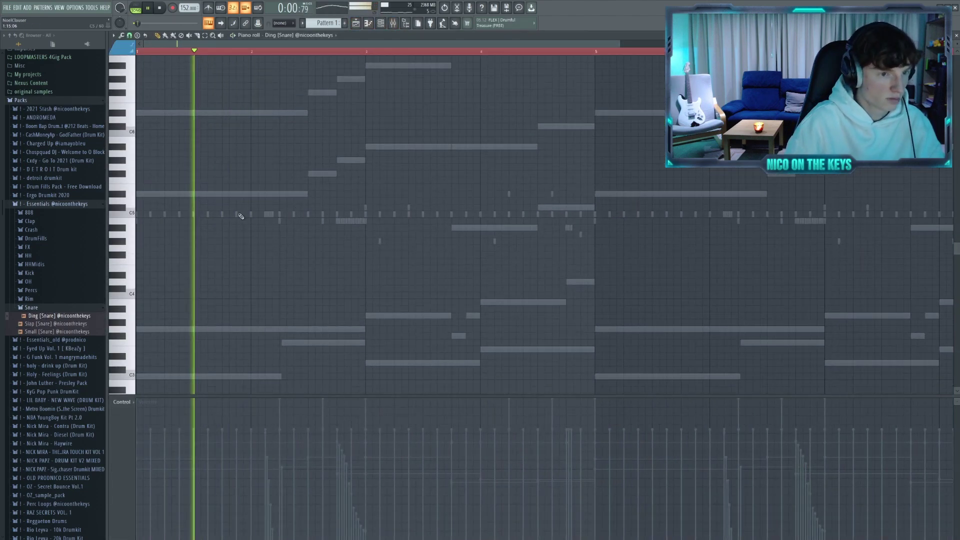
# Place two Ding snare hits on the C5 row, then collapse the Snare folder.
pyautogui.click(239, 215)
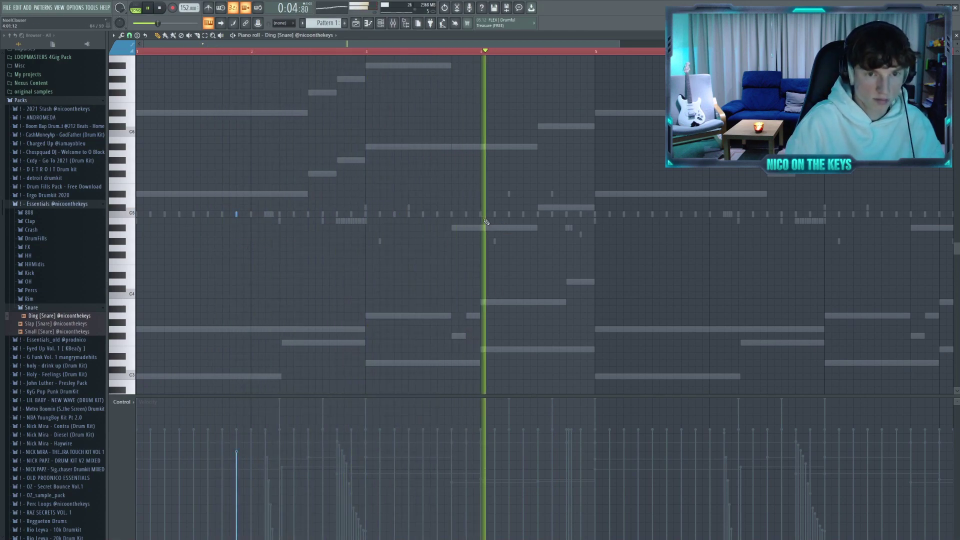
pyautogui.click(581, 216)
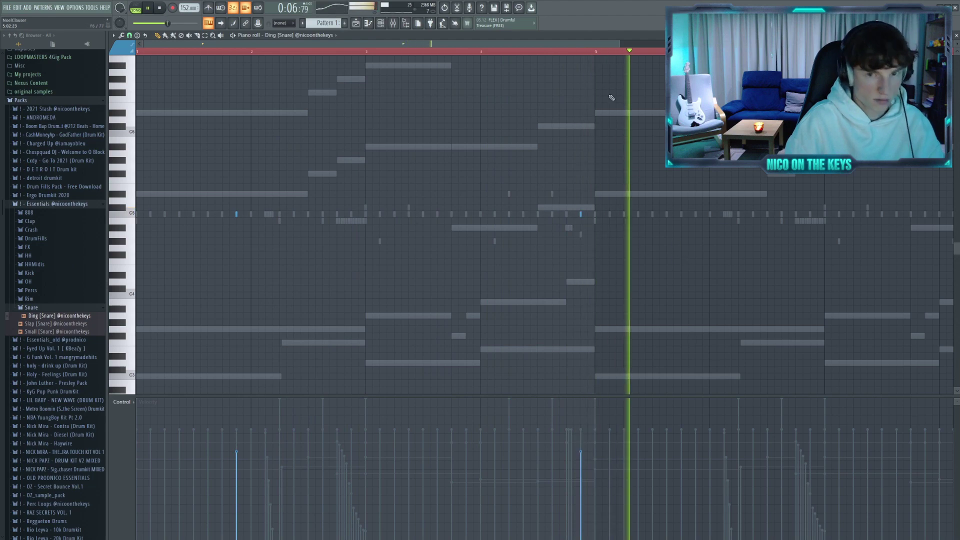
pyautogui.scroll(-3, 480, 225)
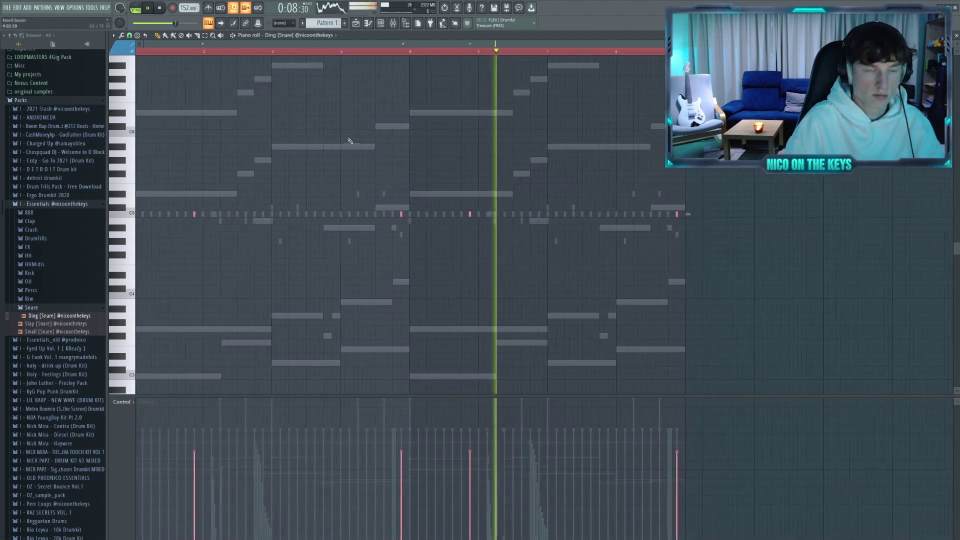
pyautogui.click(382, 23)
pyautogui.click(31, 307)
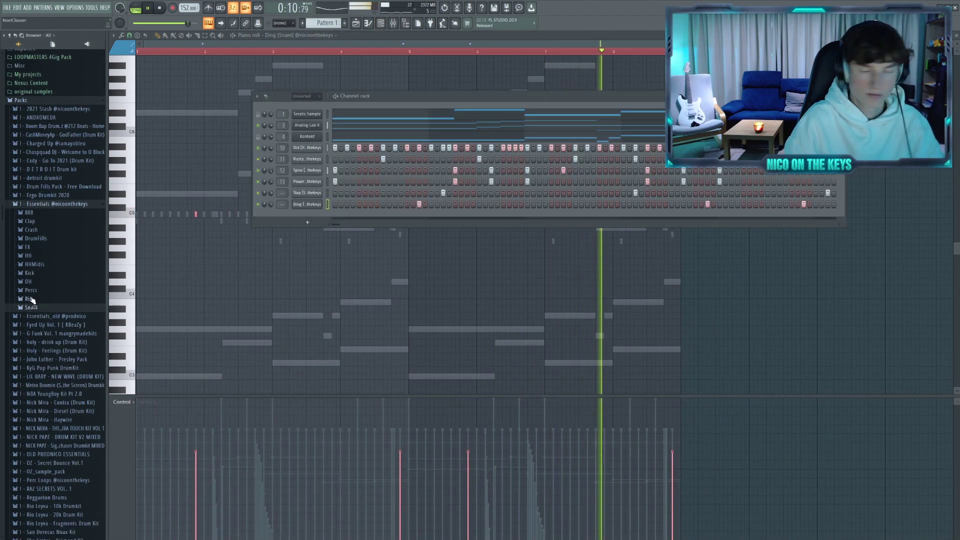
# Send Long [OH] to the selected channel and record open-hat hits over the beat.
pyautogui.click(28, 281)
pyautogui.rightClick(64, 298)
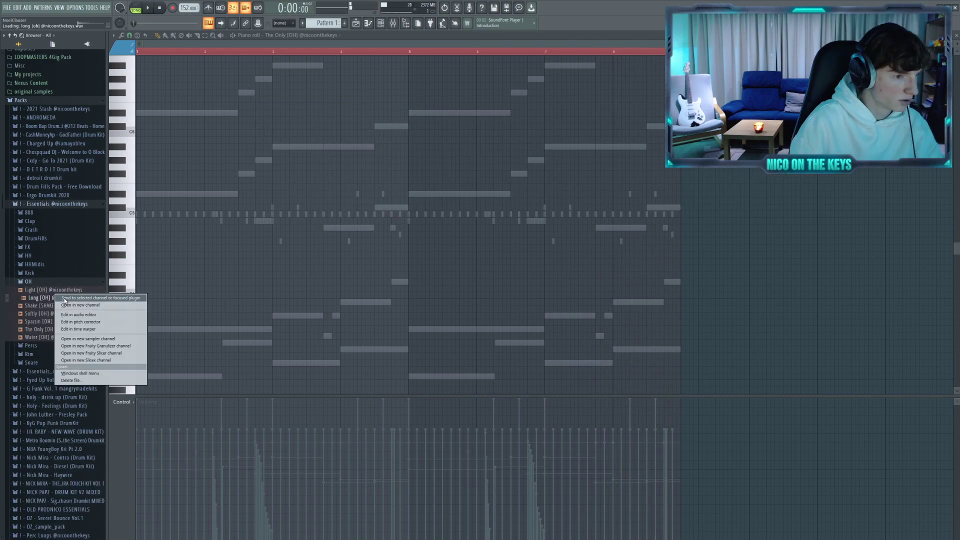
pyautogui.click(91, 298)
pyautogui.press('space')
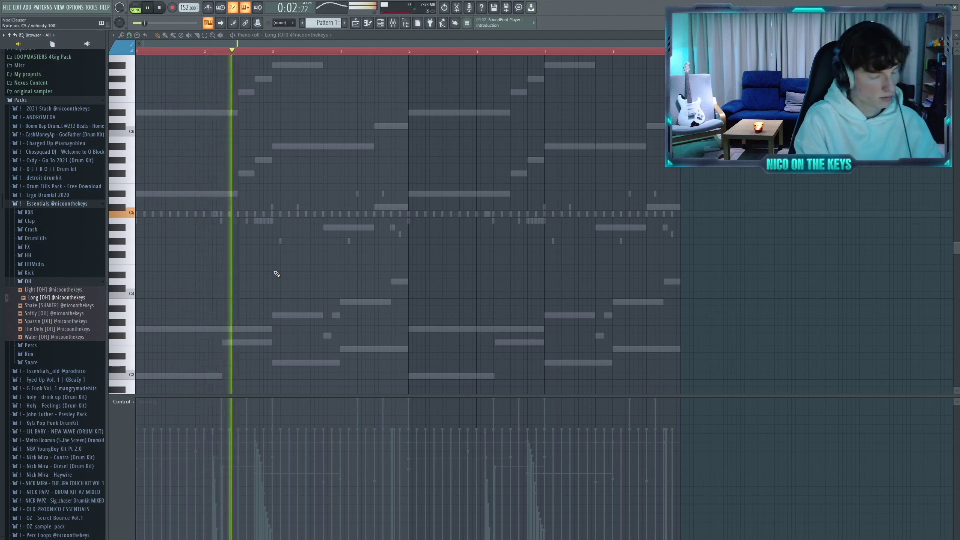
pyautogui.press('space')
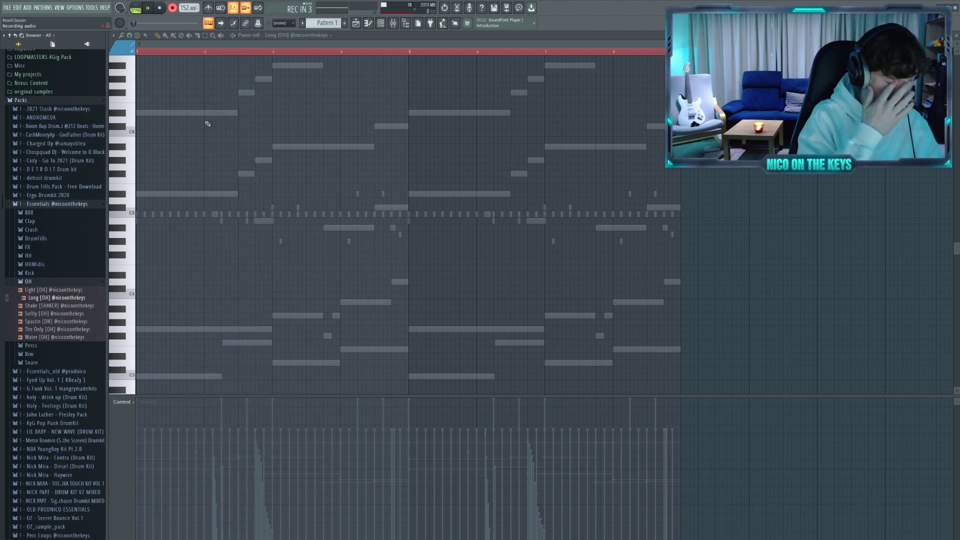
pyautogui.press('space')
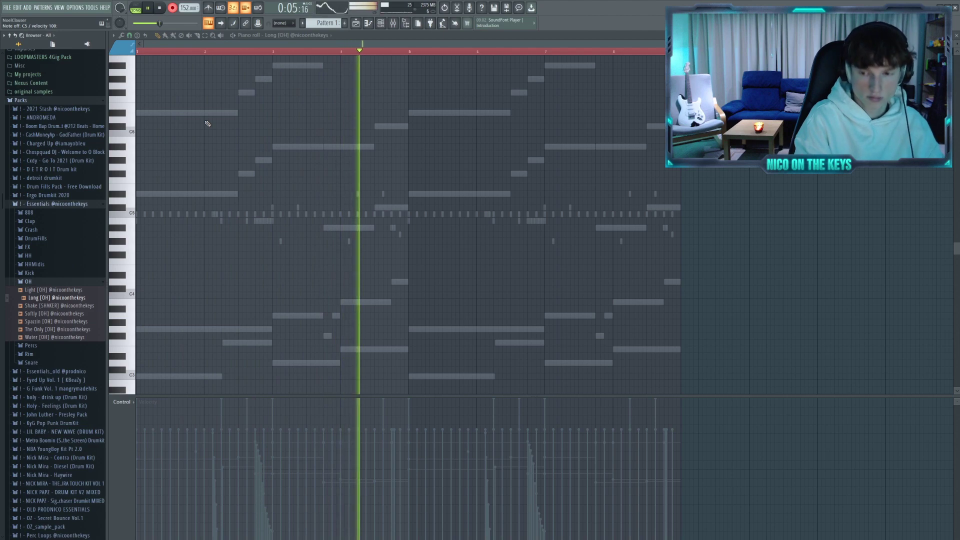
pyautogui.press('space')
# Adjust the open-hat channel's polyphony and pitch settings, then add a Kontakt channel.
pyautogui.doubleClick(365, 214)
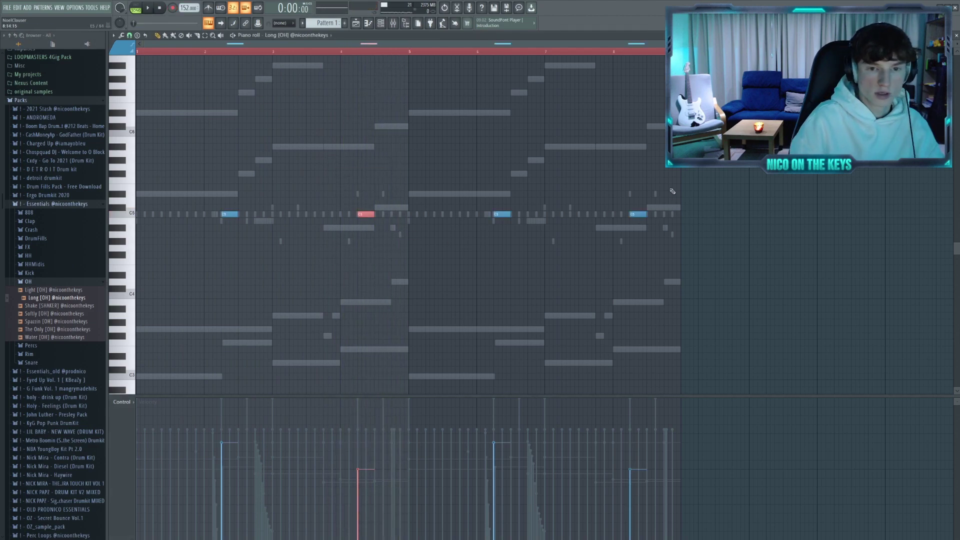
pyautogui.press('F6')
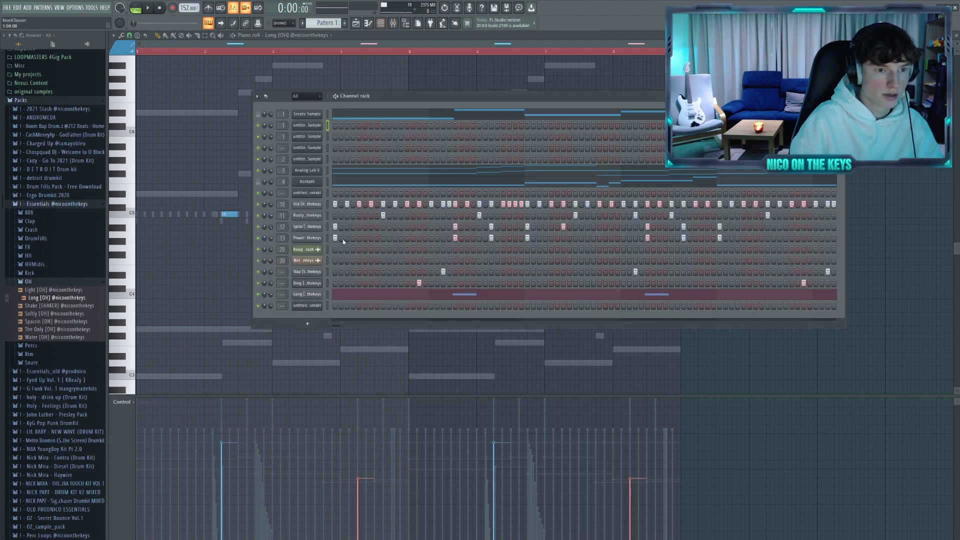
pyautogui.click(308, 297)
pyautogui.click(204, 132)
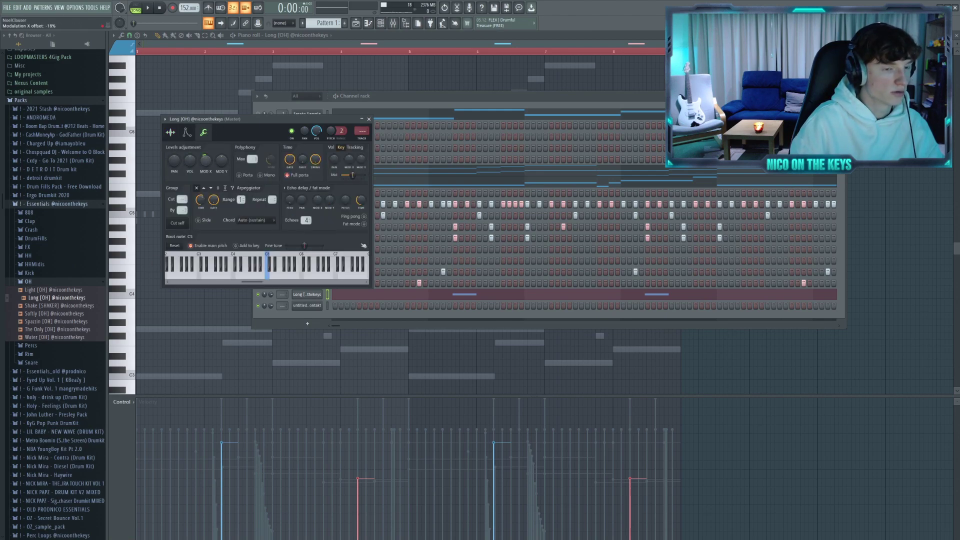
pyautogui.press('space')
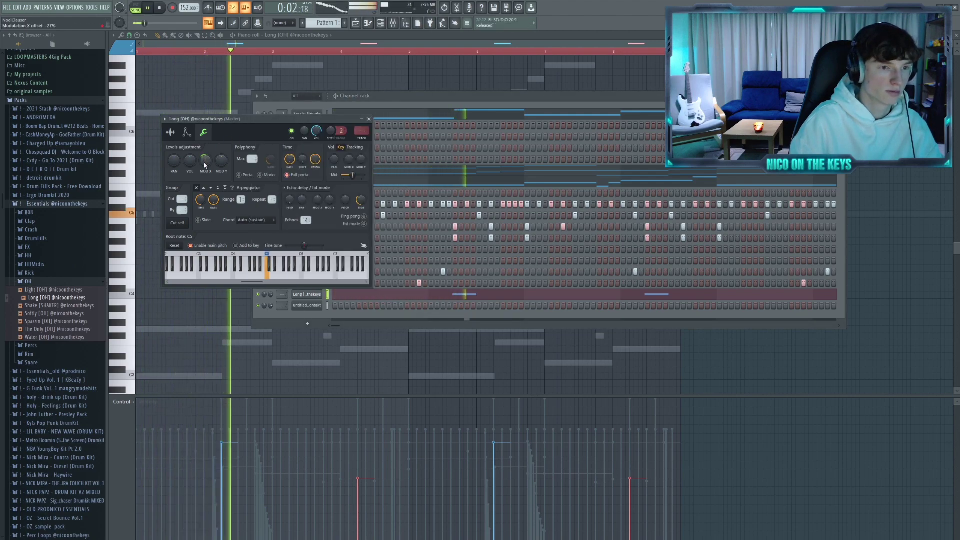
pyautogui.click(439, 97)
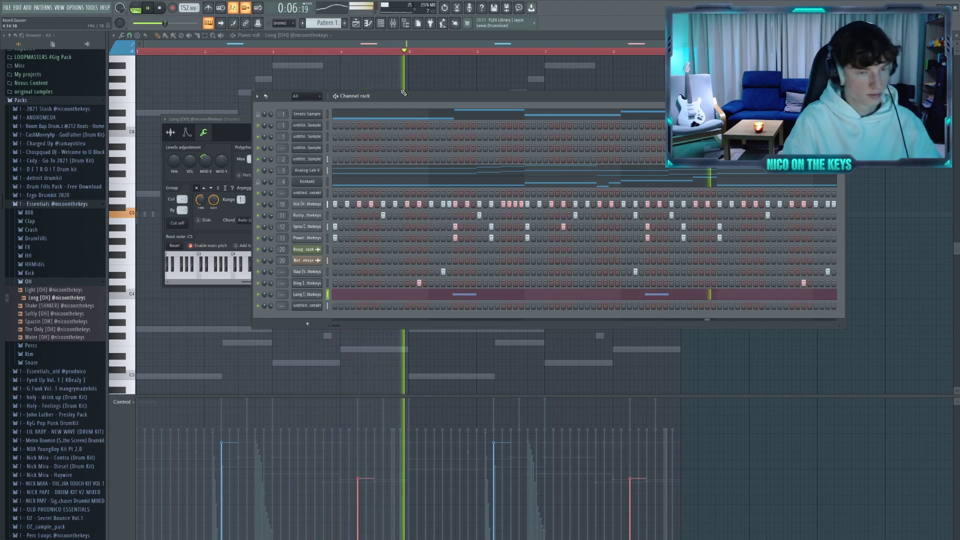
pyautogui.press('F5')
pyautogui.click(300, 344)
pyautogui.click(370, 111)
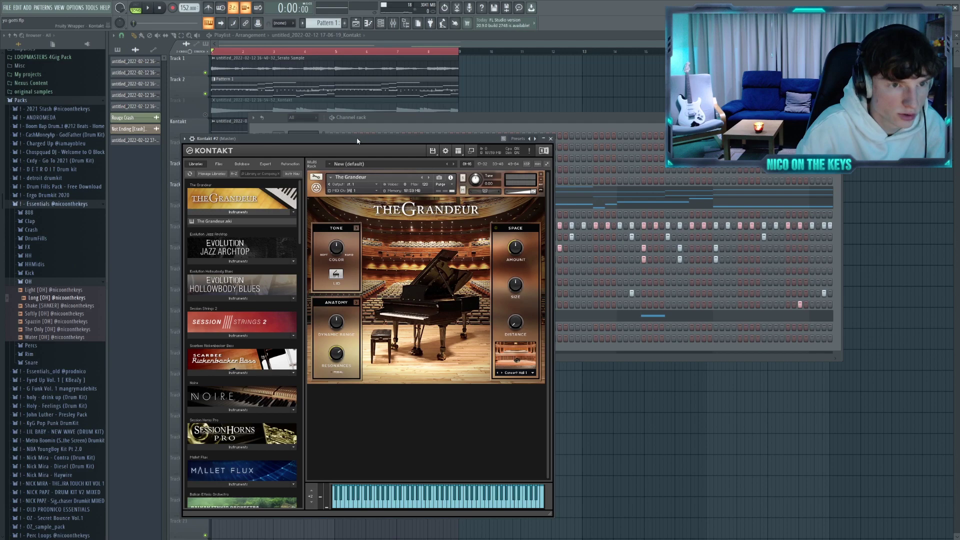
# Move the Kontakt window aside and record a Grandeur piano melody into Kontakt #2.
pyautogui.moveTo(357, 140); pyautogui.dragTo(441, 132)
pyautogui.moveTo(459, 183); pyautogui.dragTo(459, 158)
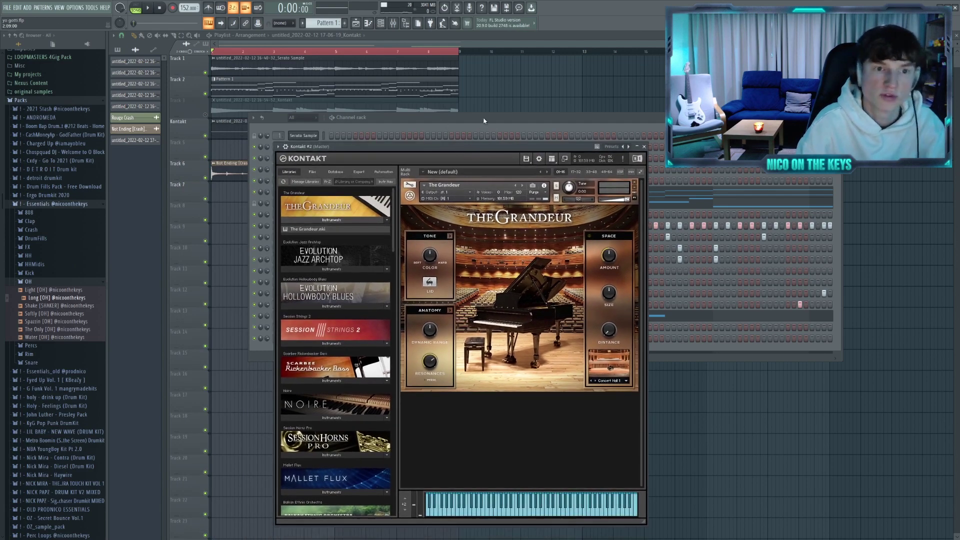
pyautogui.click(450, 225)
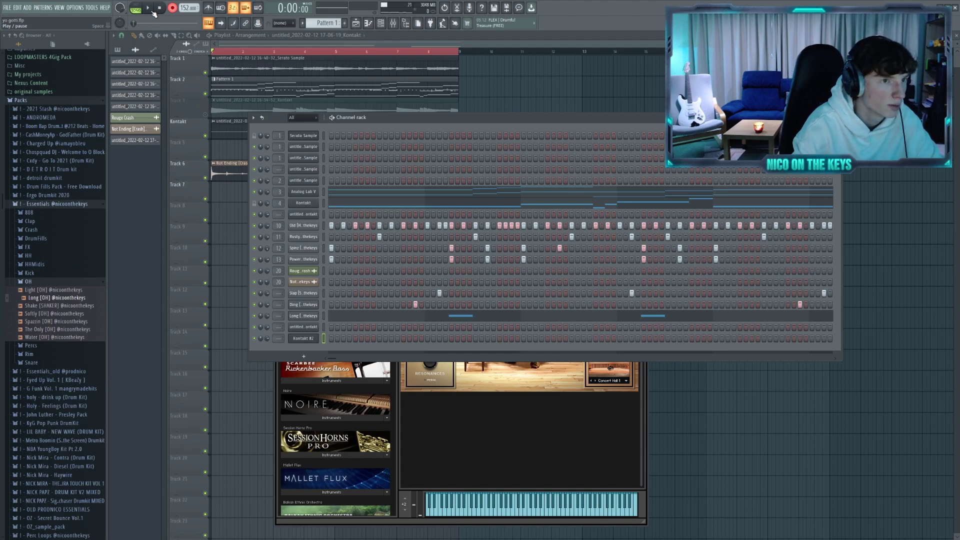
pyautogui.click(154, 13)
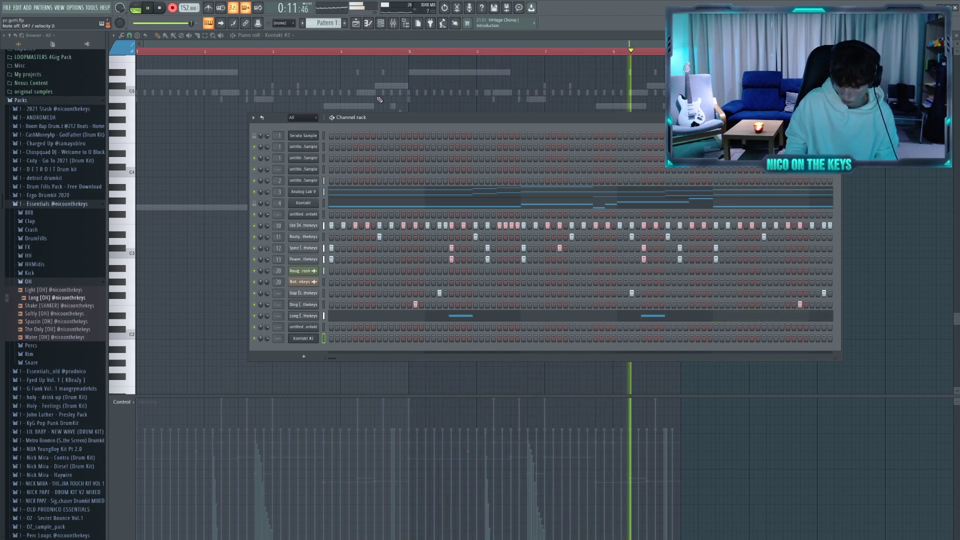
pyautogui.press('space')
pyautogui.press('F5')
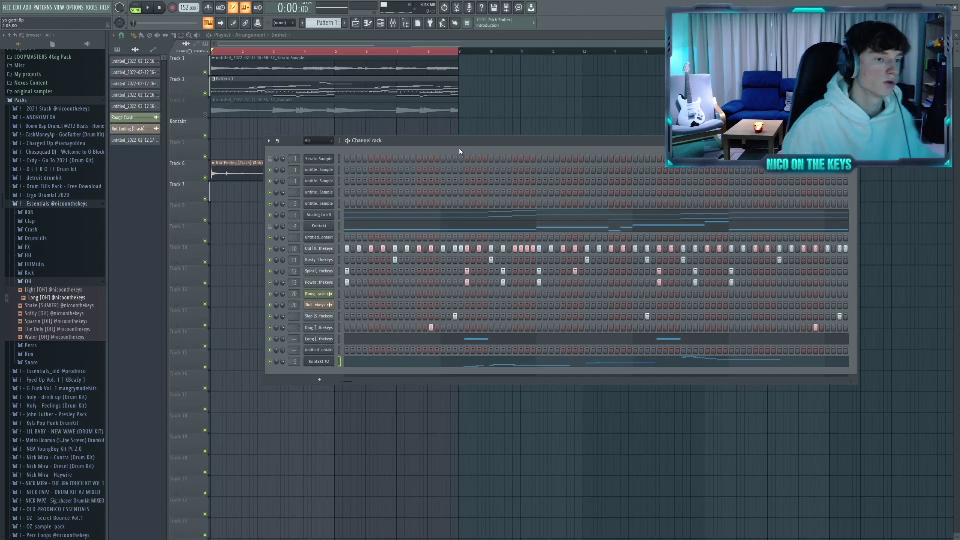